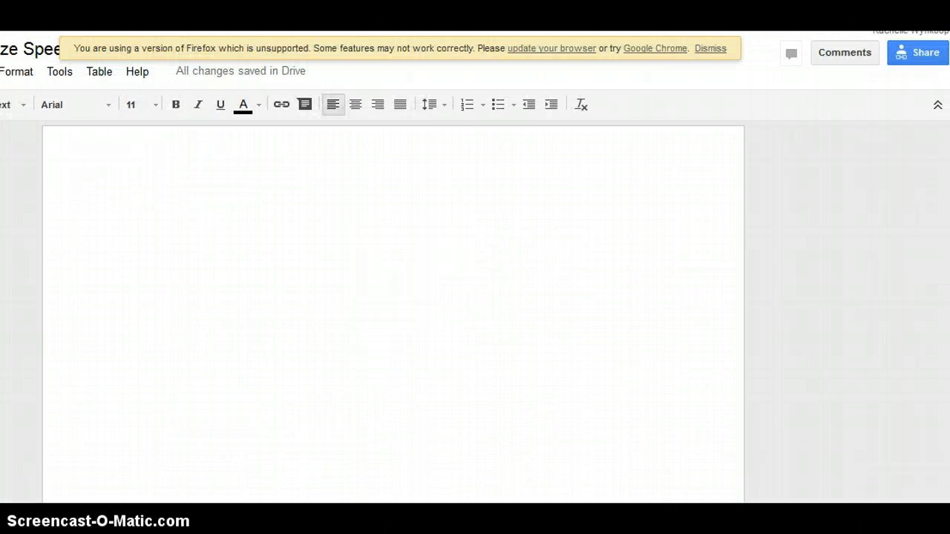
# Delete the speaker's photo and the blank space above it.
pyautogui.scroll(-3, 118, 466)
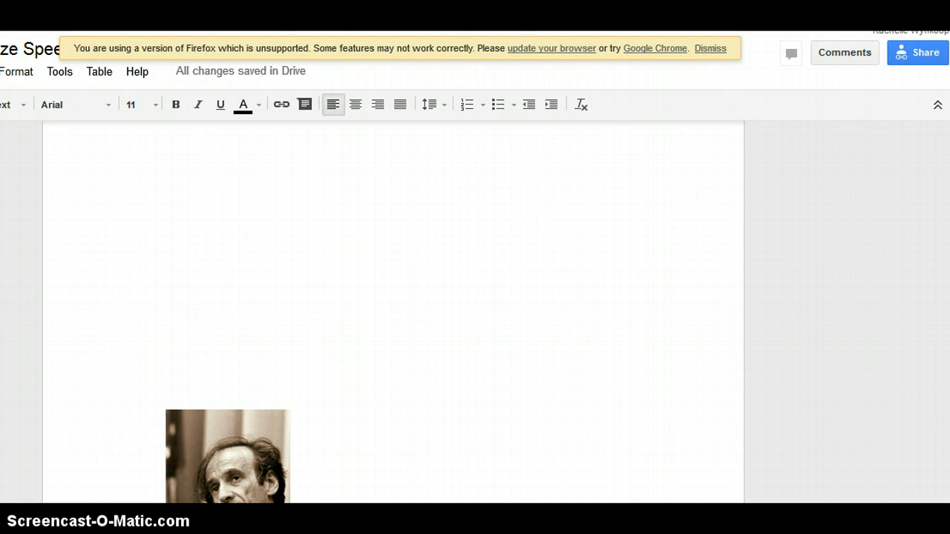
pyautogui.scroll(-3, 393, 312)
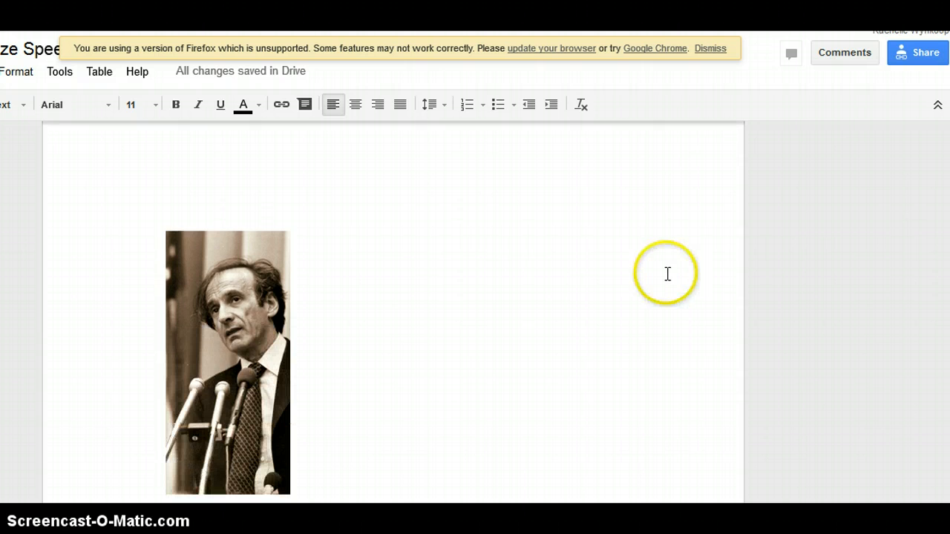
pyautogui.moveTo(353, 445); pyautogui.dragTo(258, 349)
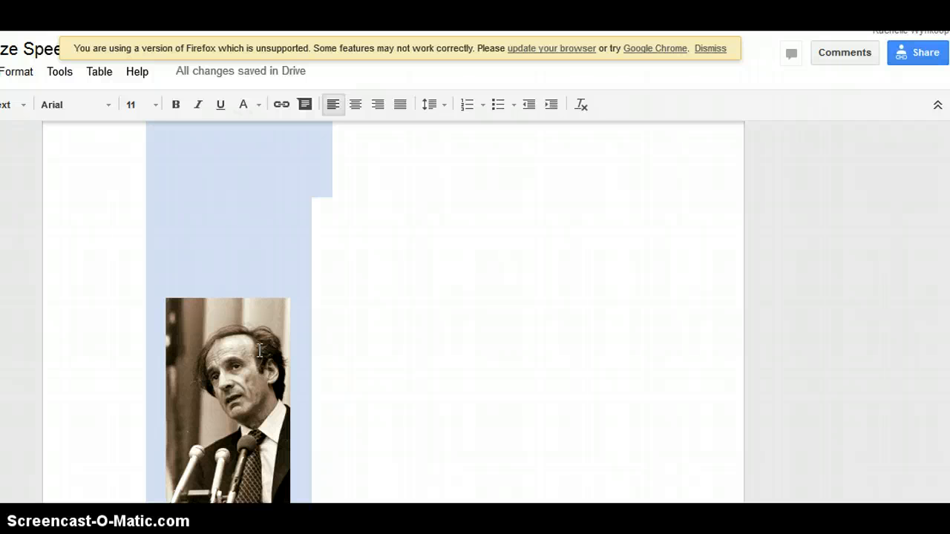
pyautogui.press('Delete')
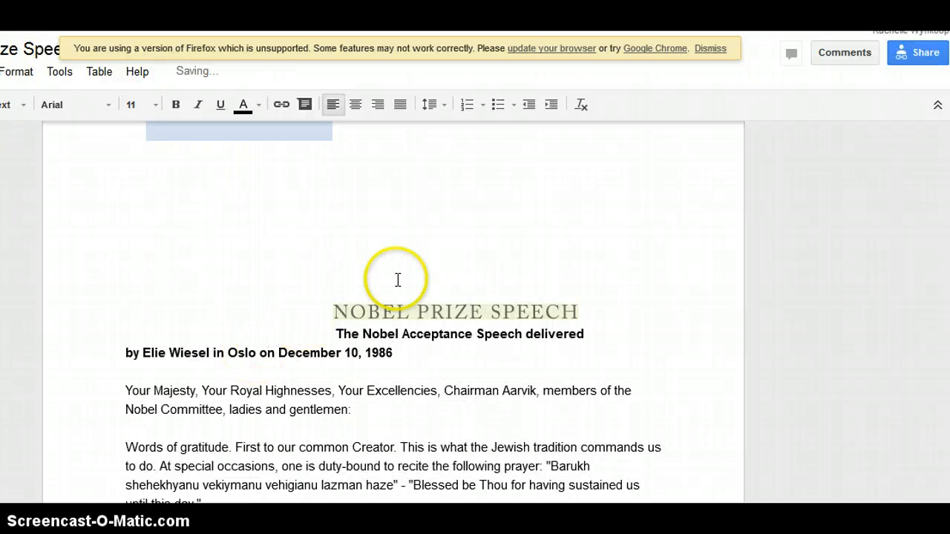
# Delete the leftover blank lines above the title.
pyautogui.moveTo(364, 276); pyautogui.dragTo(203, 232)
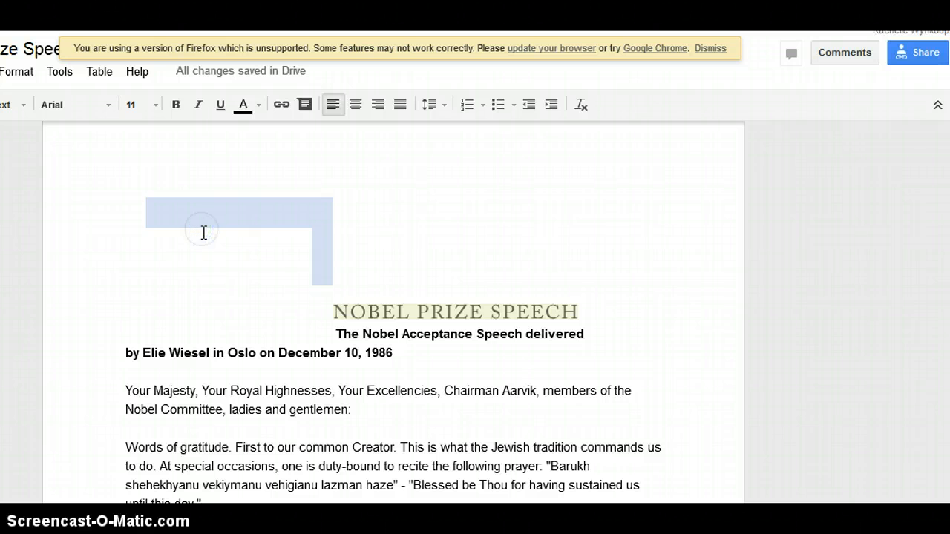
pyautogui.press('Delete')
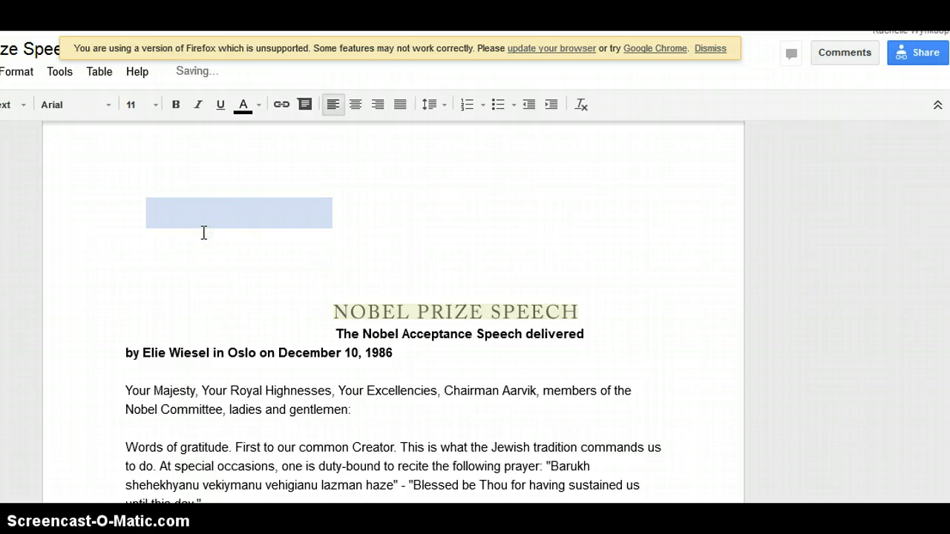
pyautogui.click(233, 250)
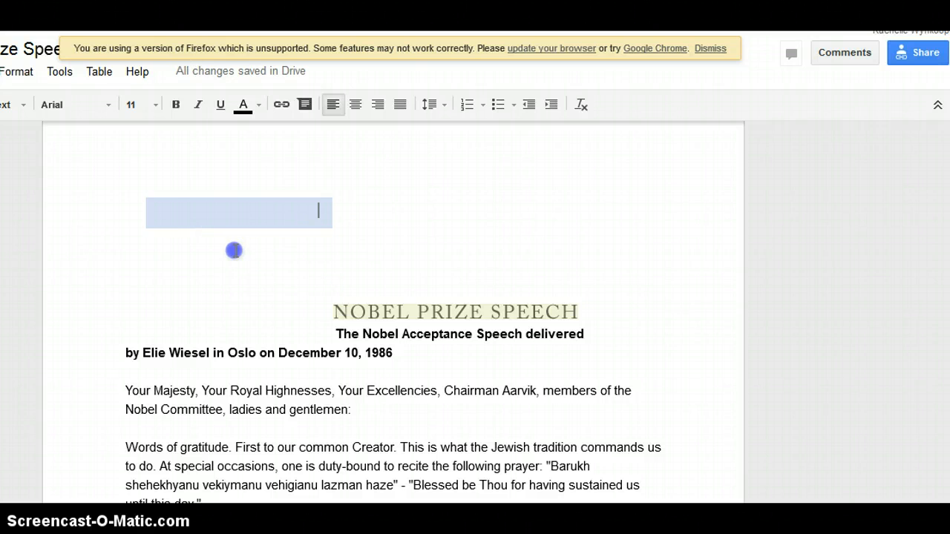
pyautogui.click(168, 202)
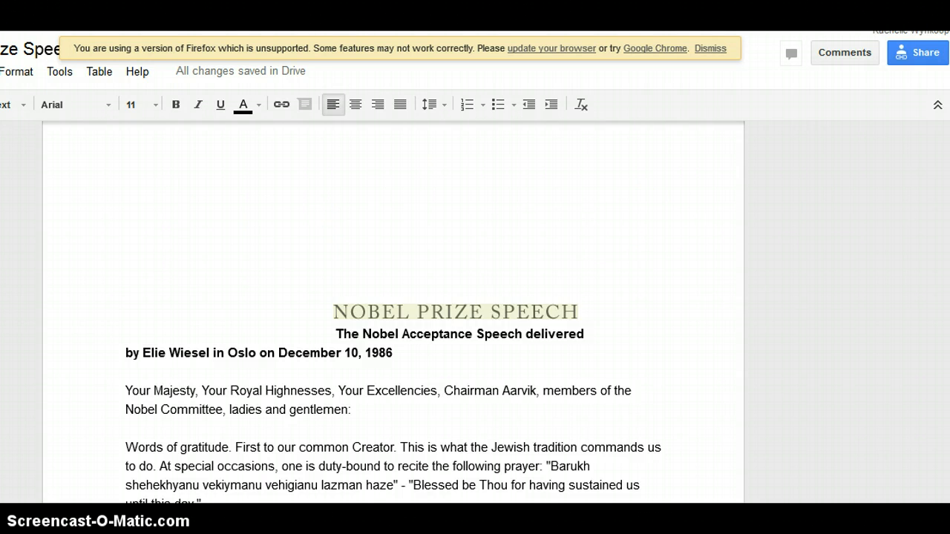
pyautogui.scroll(-5, 393, 311)
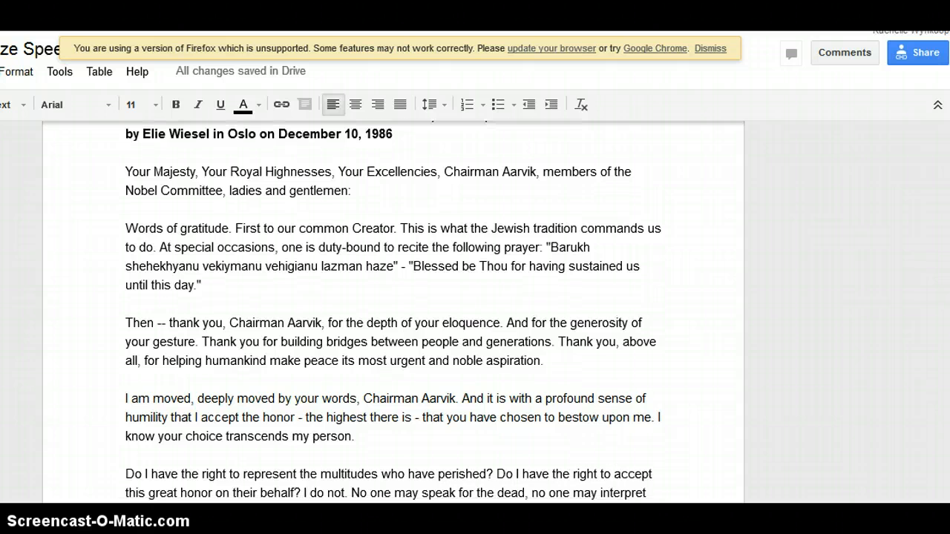
pyautogui.scroll(1, 393, 311)
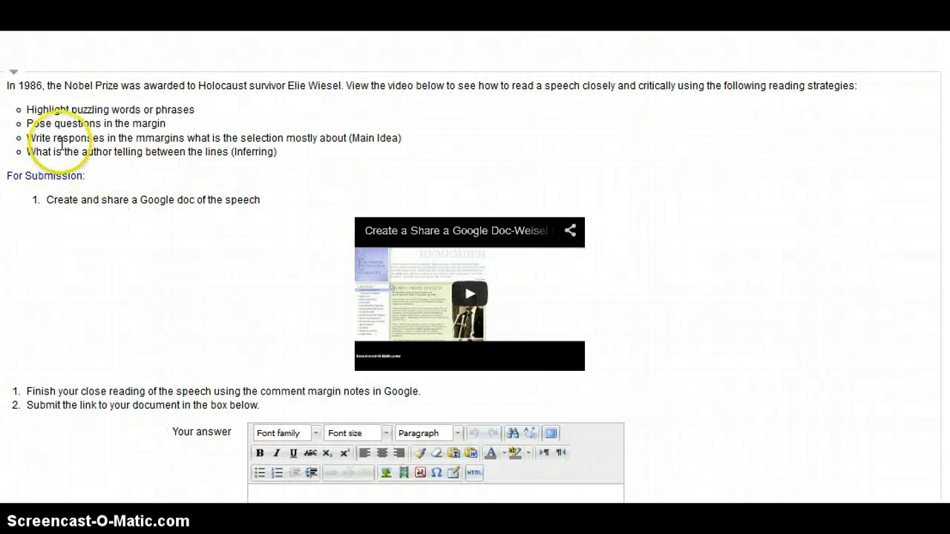
# Select the four reading-strategy bullets on the Moodle assignment page for copying.
pyautogui.moveTo(285, 153); pyautogui.dragTo(16, 109)
pyautogui.hotkey('ctrl', 'c')
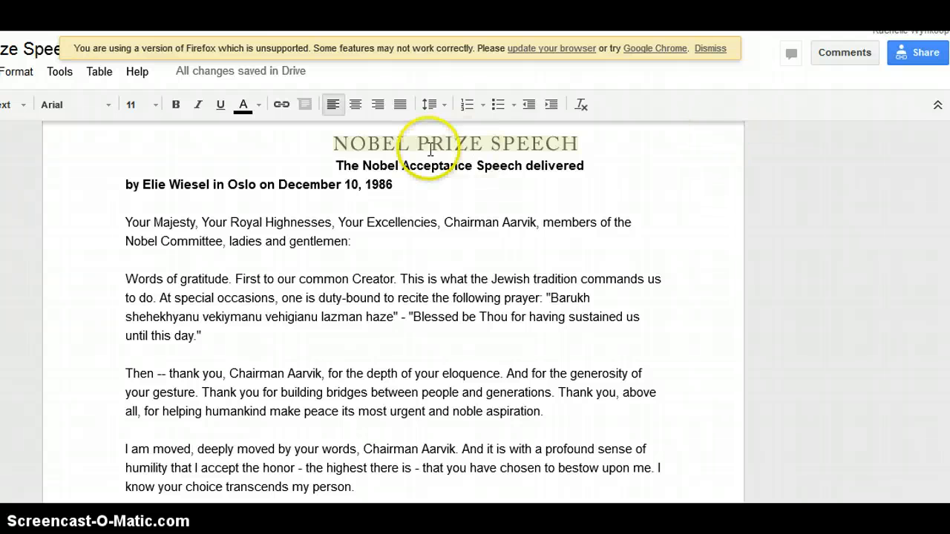
# Move the NOBEL PRIZE SPEECH title image above the heading.
pyautogui.moveTo(331, 145); pyautogui.dragTo(413, 164)
pyautogui.click(481, 215)
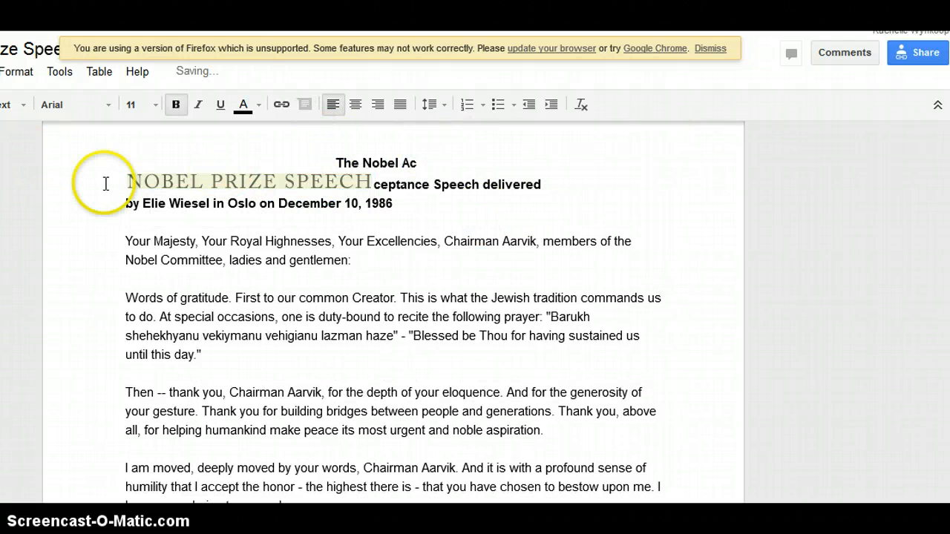
pyautogui.click(189, 191)
pyautogui.moveTo(189, 191); pyautogui.dragTo(217, 202)
pyautogui.click(438, 219)
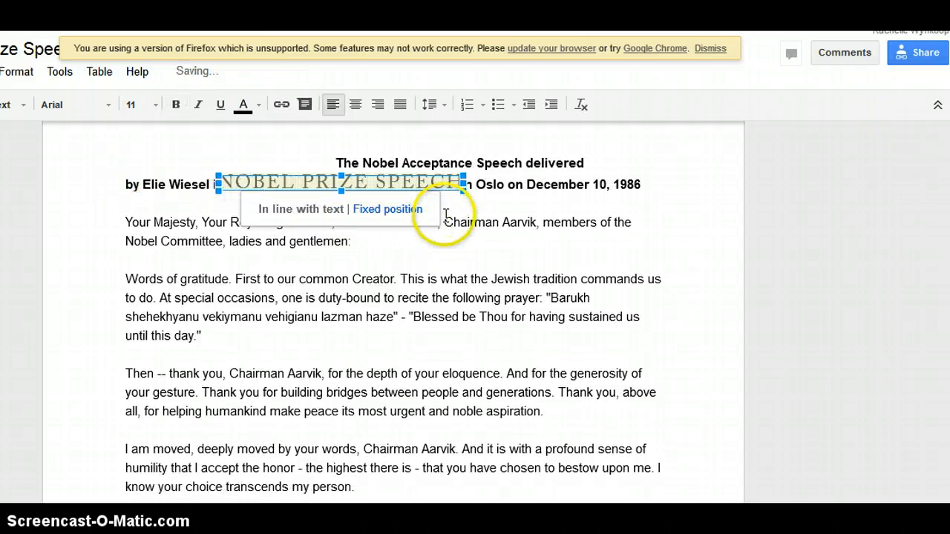
pyautogui.click(454, 182)
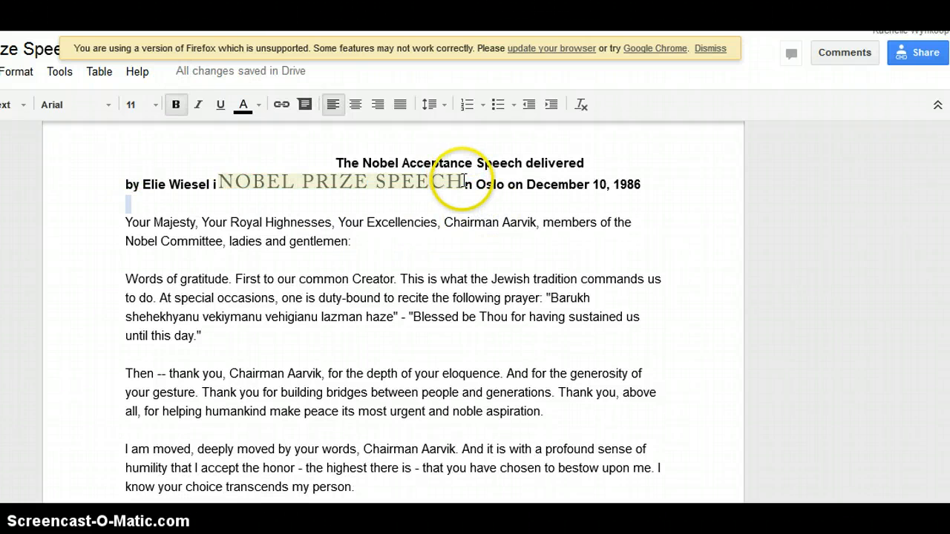
pyautogui.click(358, 180)
# Select the words 'The Nobel Acceptance Speech' in the heading.
pyautogui.click(522, 201)
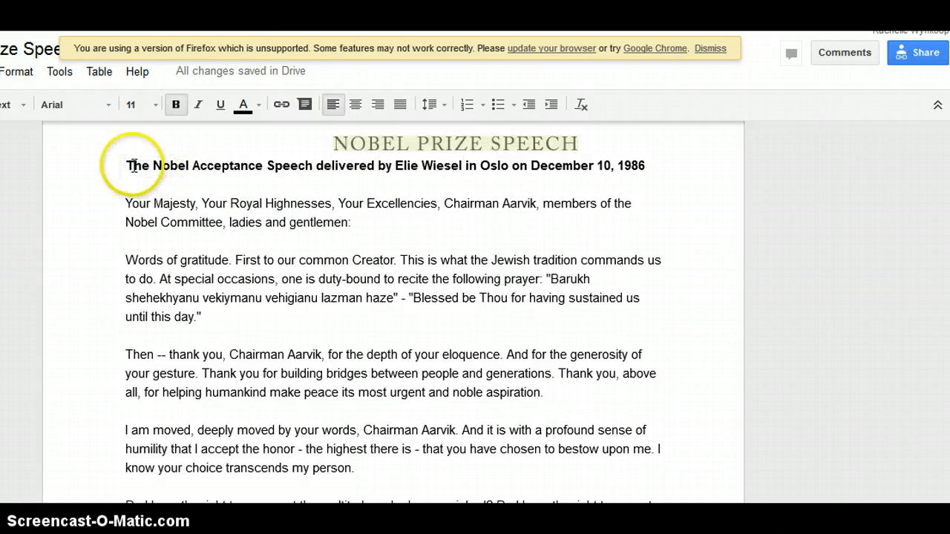
pyautogui.click(129, 165)
pyautogui.moveTo(134, 165); pyautogui.dragTo(310, 170)
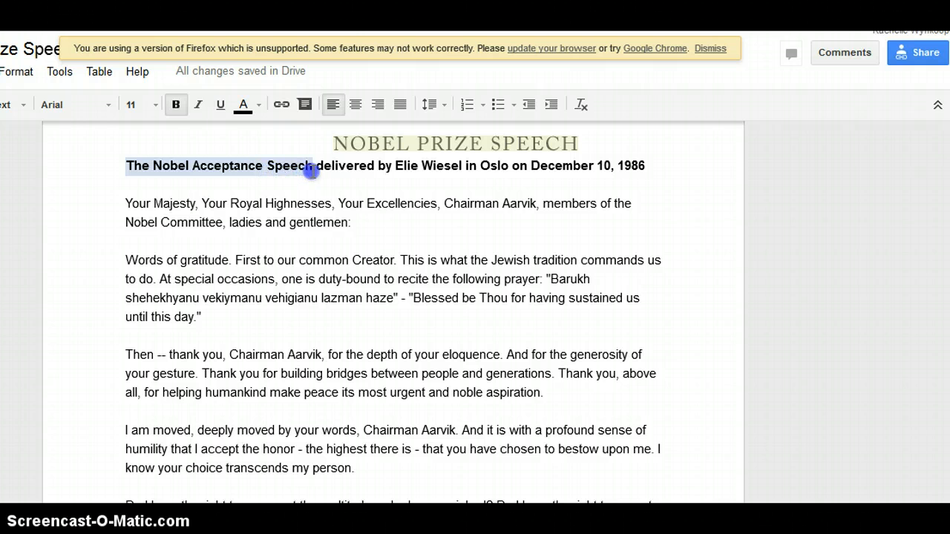
# Comment on 'The Nobel Acceptance Speech' with the pasted list of four reading strategies.
pyautogui.click(59, 72)
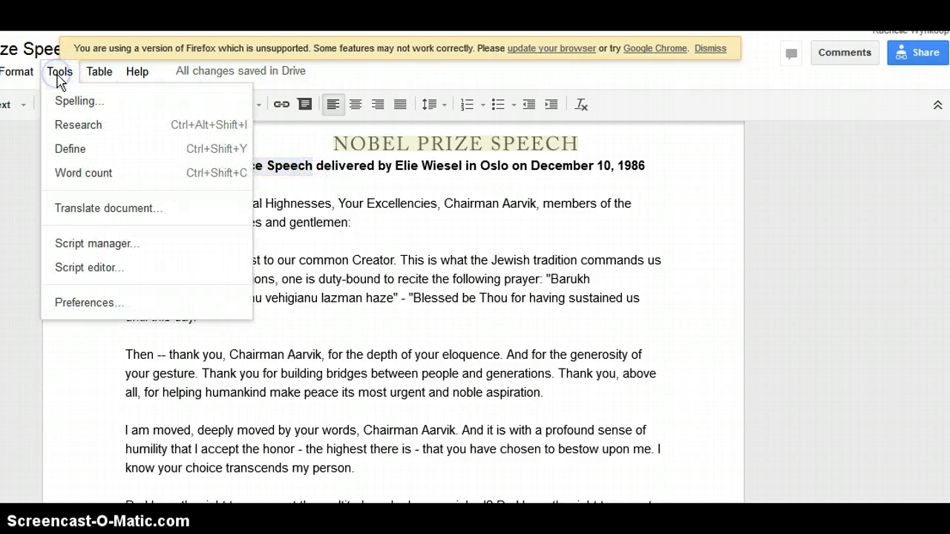
pyautogui.moveTo(0, 72)
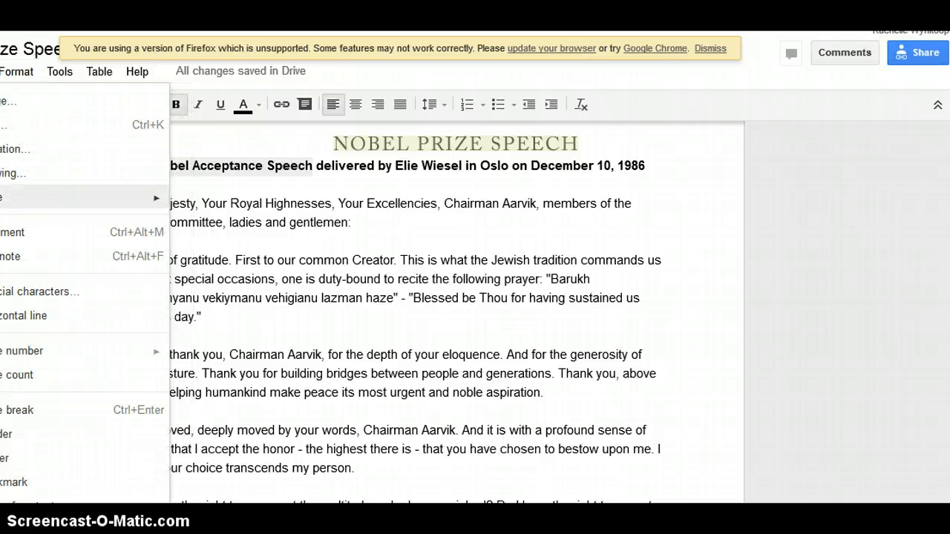
pyautogui.click(14, 232)
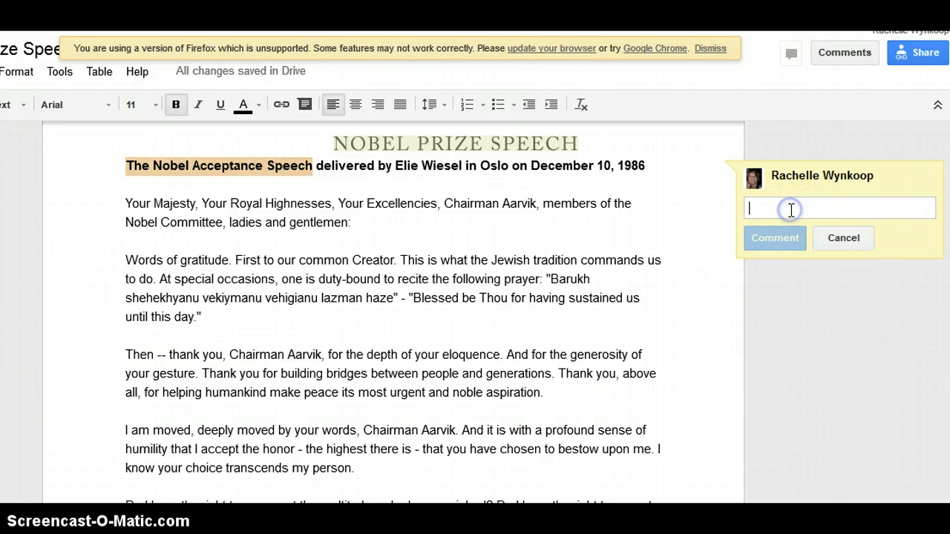
pyautogui.hotkey('ctrl', 'v')
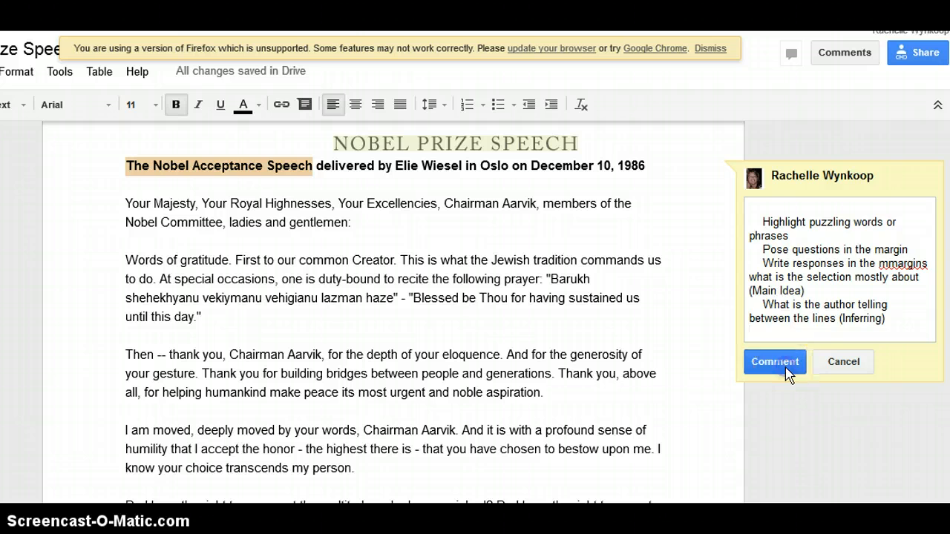
pyautogui.click(788, 375)
pyautogui.click(805, 223)
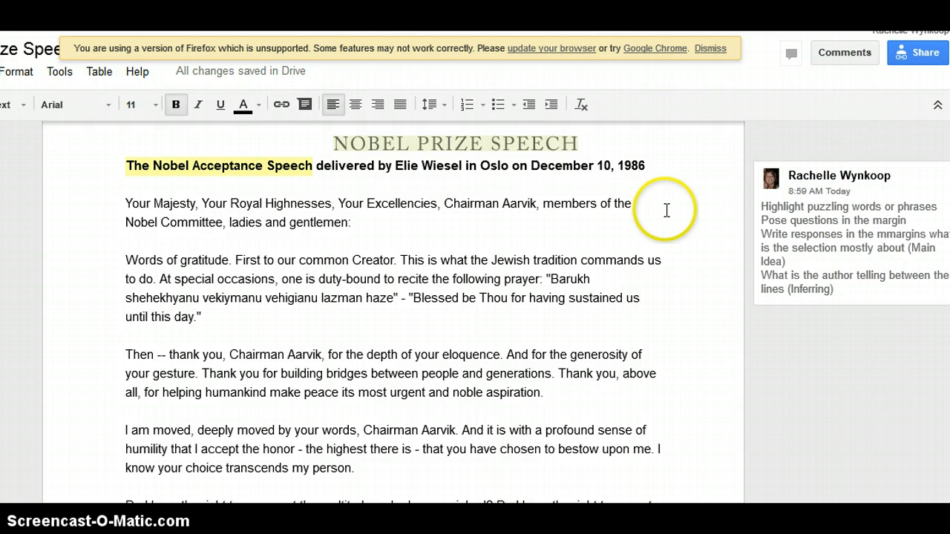
pyautogui.scroll(-2, 858, 175)
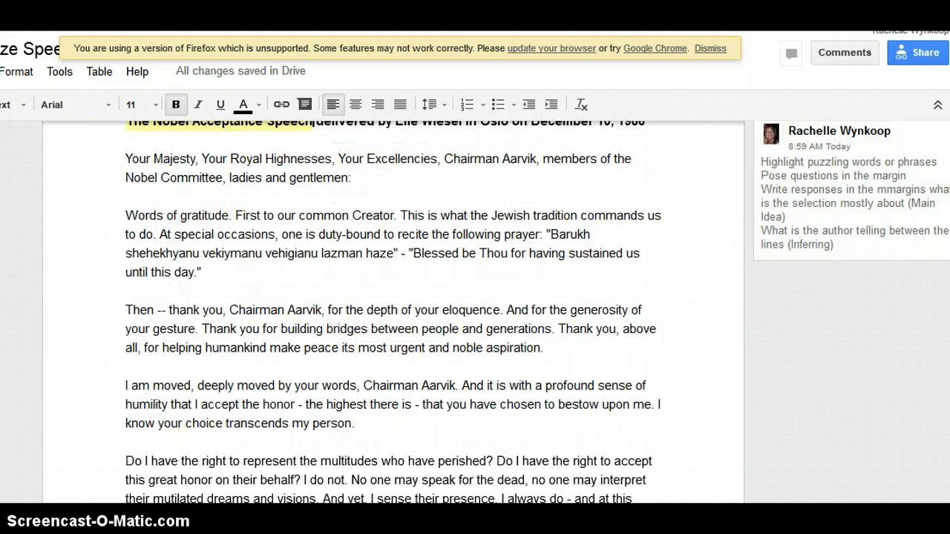
pyautogui.click(858, 174)
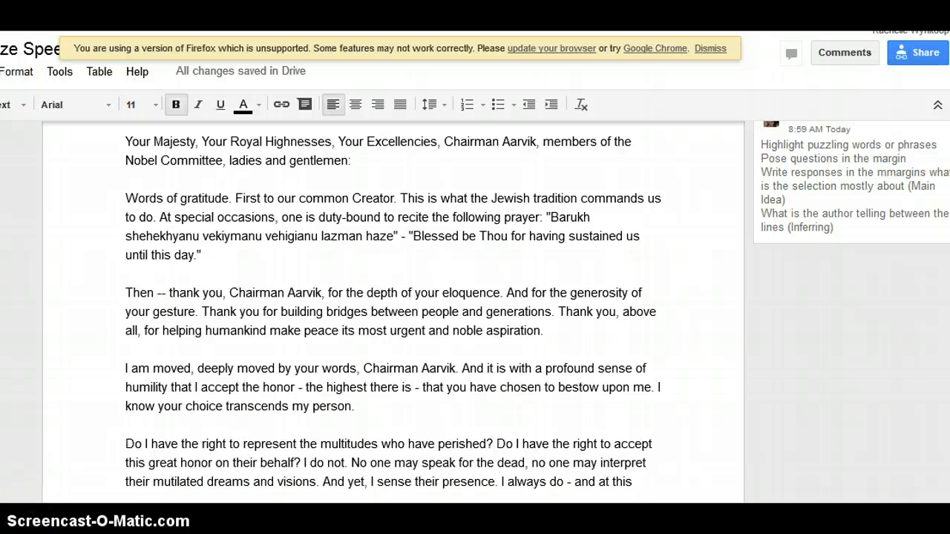
pyautogui.scroll(1, 89, 418)
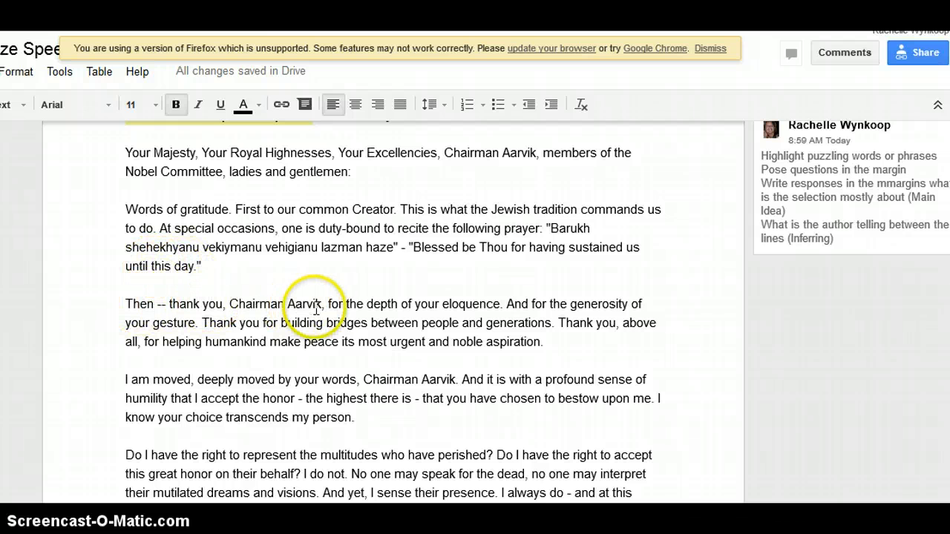
# Select the word 'eloquence' and show its definition in the Research panel.
pyautogui.click(458, 308)
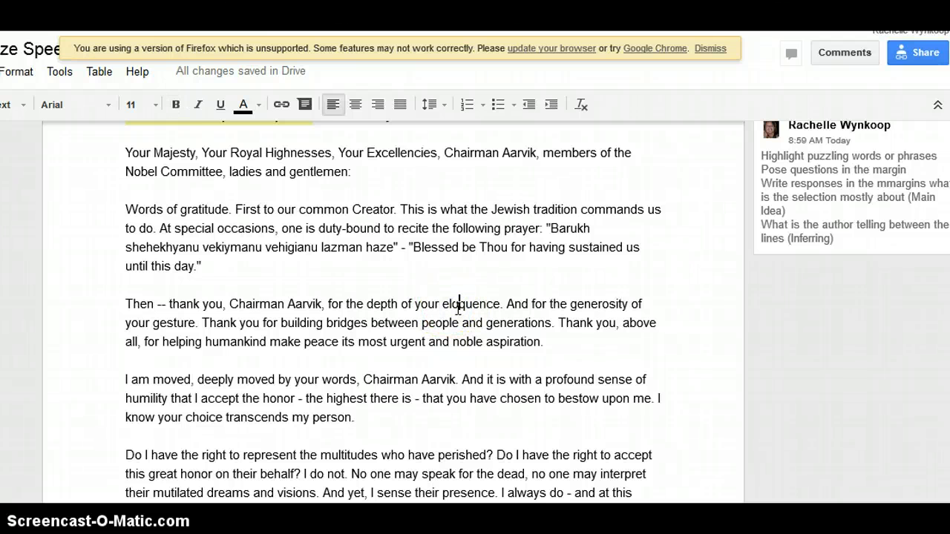
pyautogui.click(447, 307)
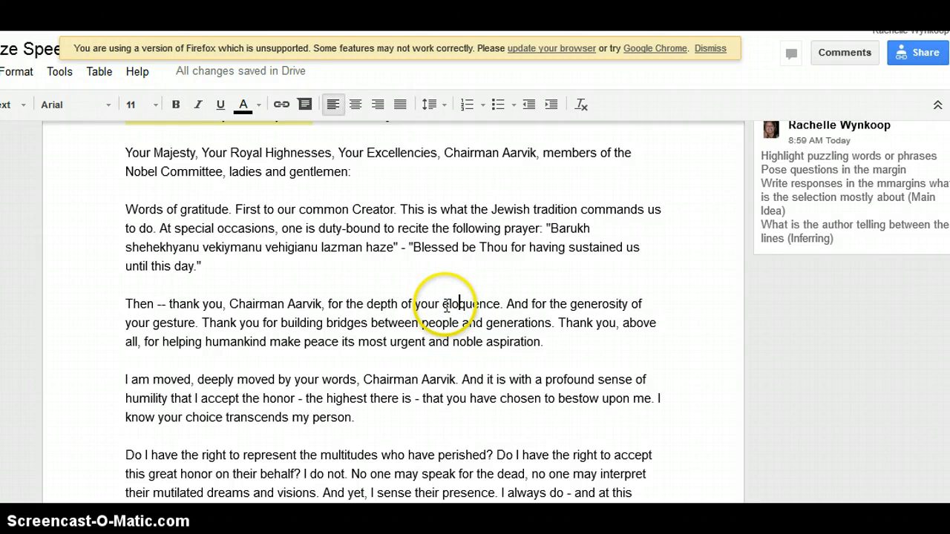
pyautogui.moveTo(443, 304); pyautogui.dragTo(501, 307)
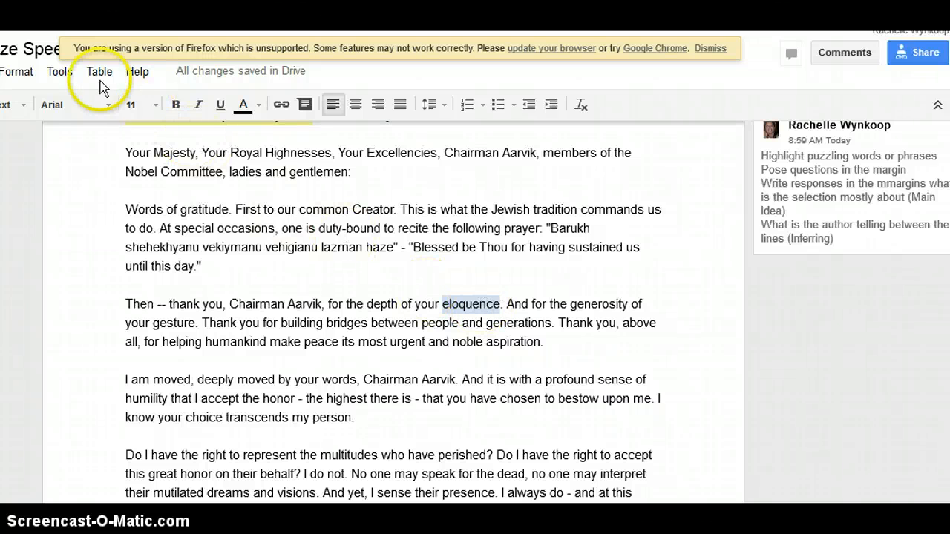
pyautogui.click(63, 72)
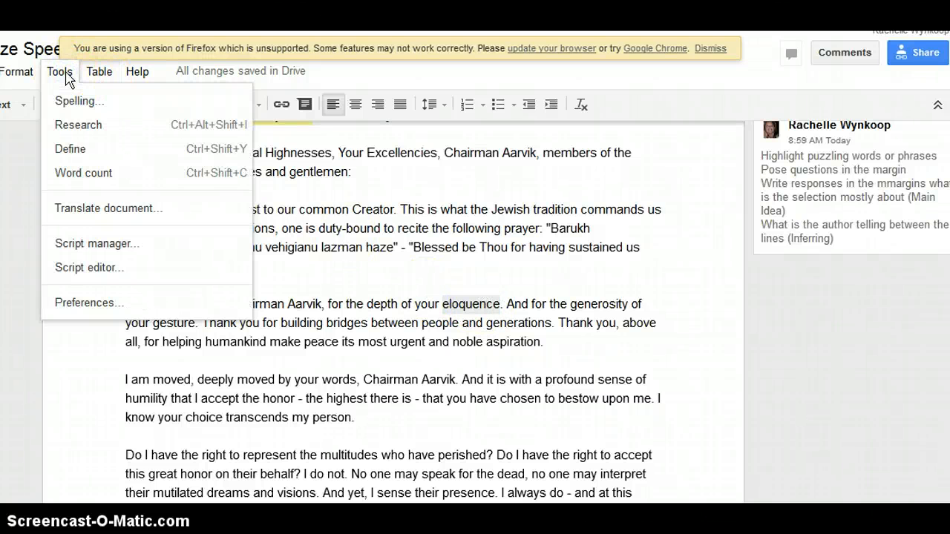
pyautogui.click(74, 151)
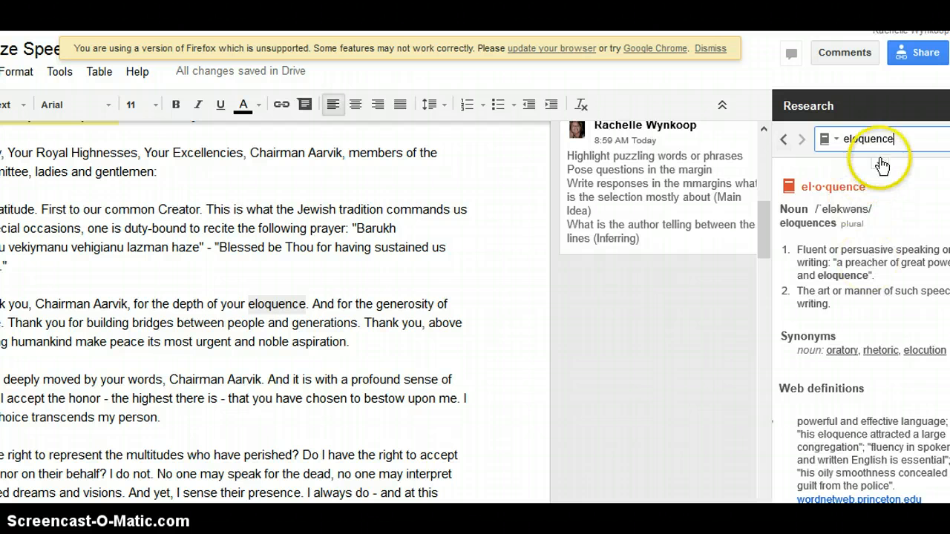
# Copy definition 1 of 'eloquence' and post it as a comment on the word.
pyautogui.tripleClick(858, 290)
pyautogui.hotkey('ctrl', 'c')
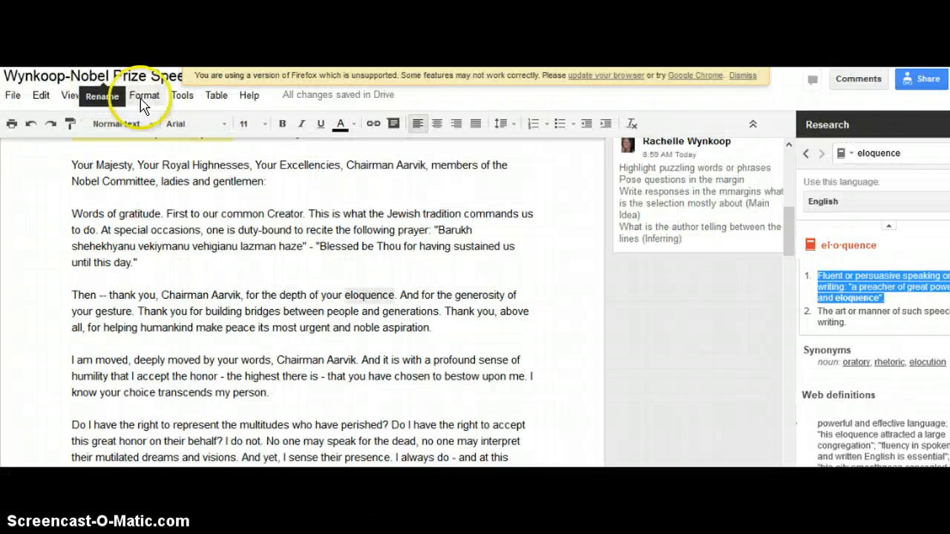
pyautogui.click(110, 98)
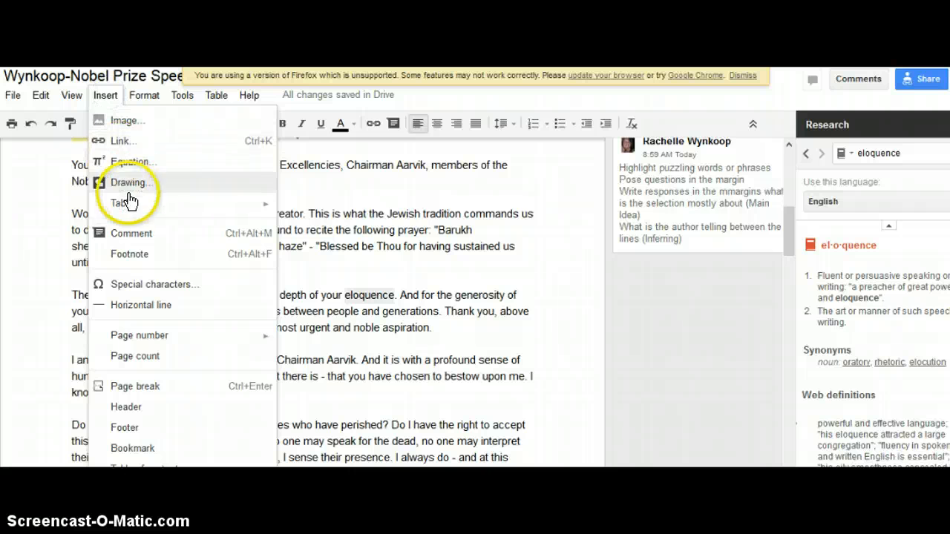
pyautogui.click(131, 234)
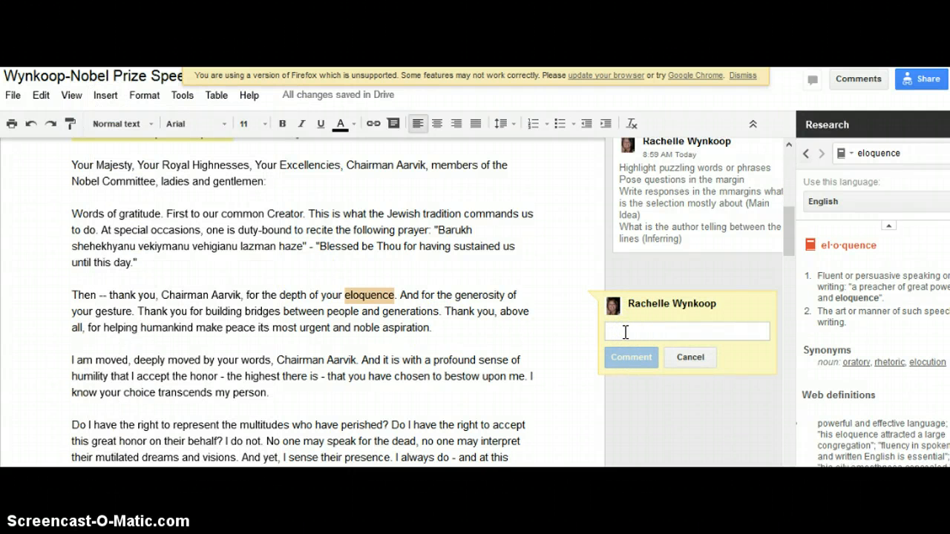
pyautogui.hotkey('ctrl', 'v')
pyautogui.click(337, 307)
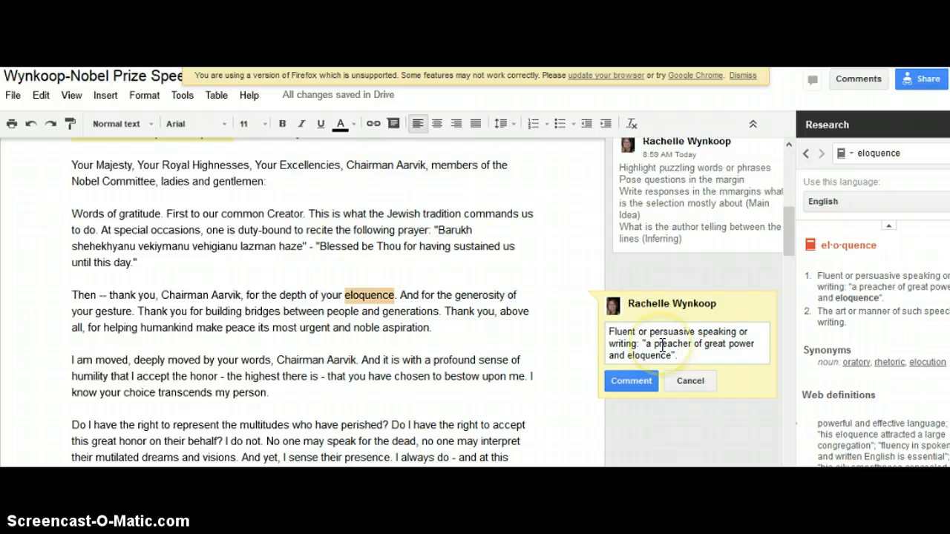
pyautogui.click(631, 383)
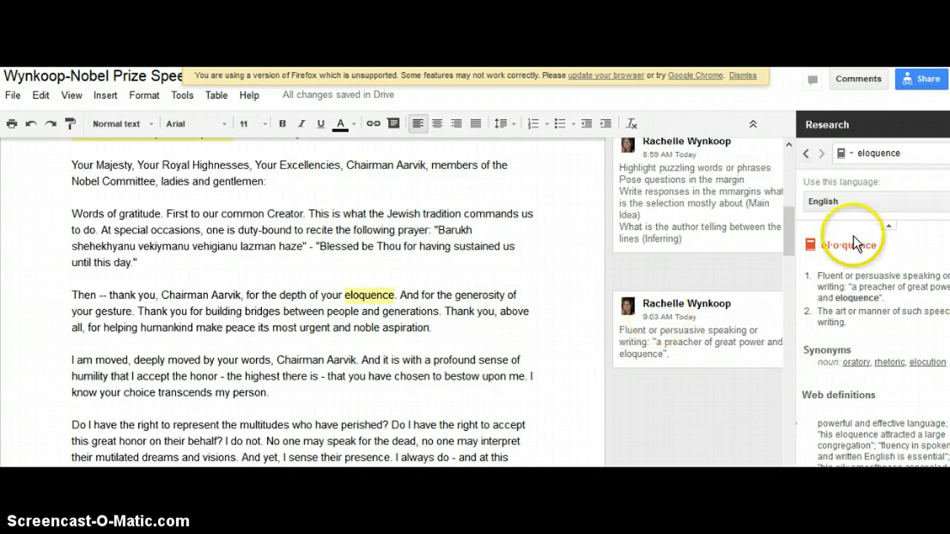
# Close the Research panel and select the phrase 'Jewish tradition'.
pyautogui.click(949, 125)
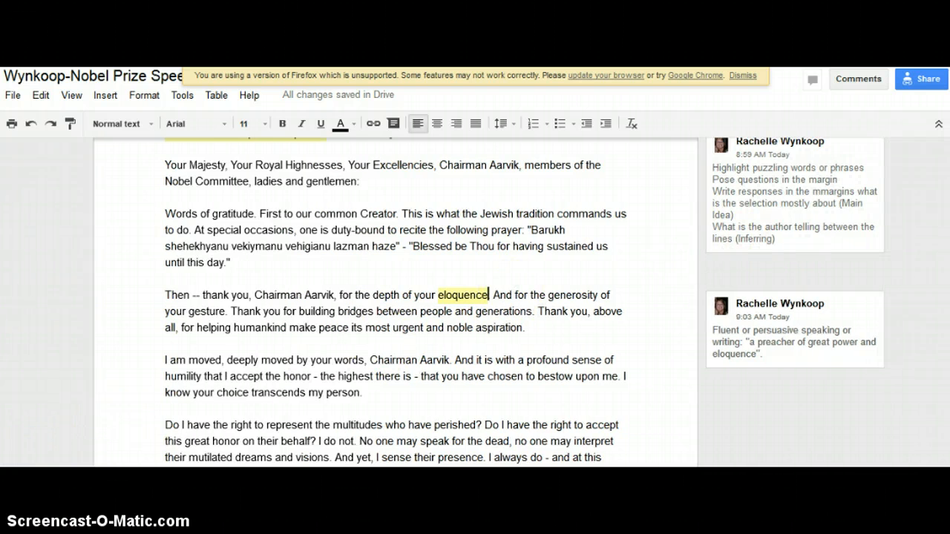
pyautogui.scroll(-1, 299, 229)
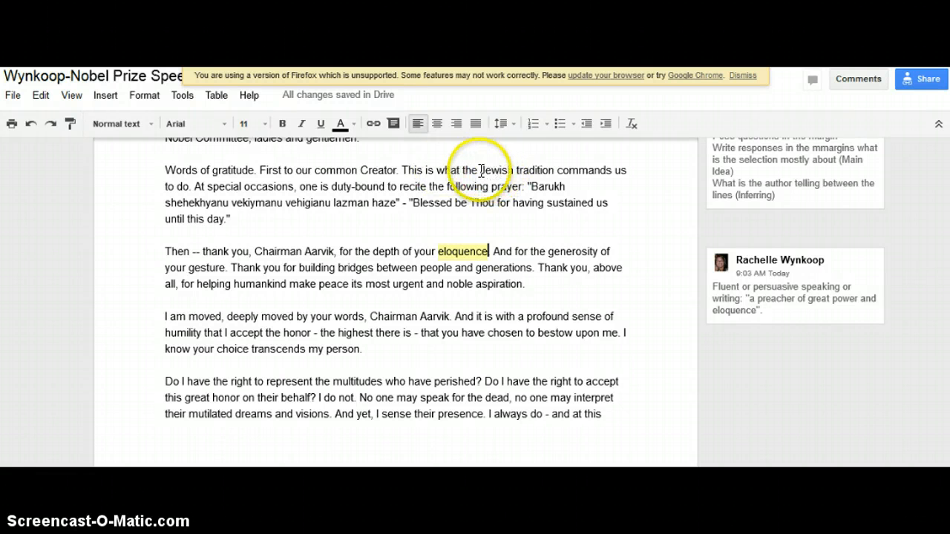
pyautogui.moveTo(480, 170); pyautogui.dragTo(554, 170)
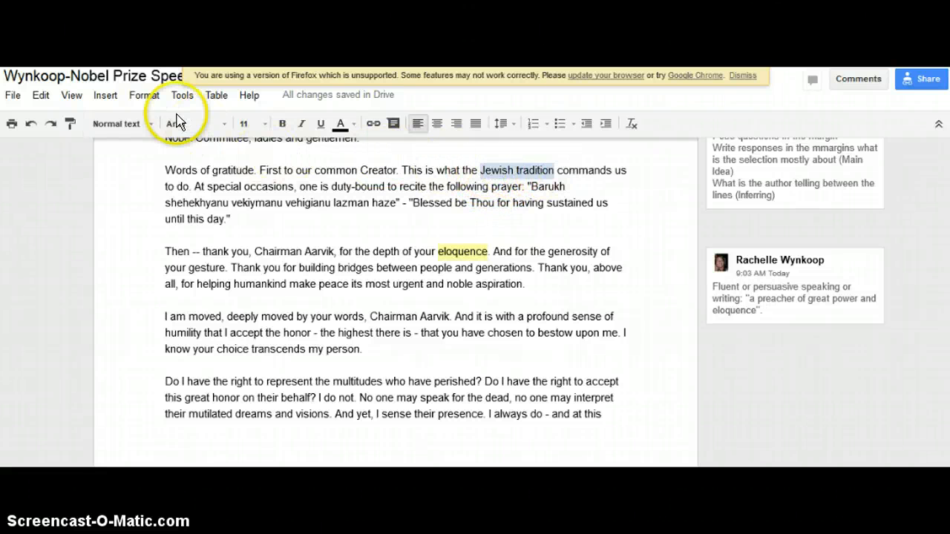
# Comment on 'Jewish tradition' asking how the speaker is connected to the Jewish tradition.
pyautogui.click(107, 98)
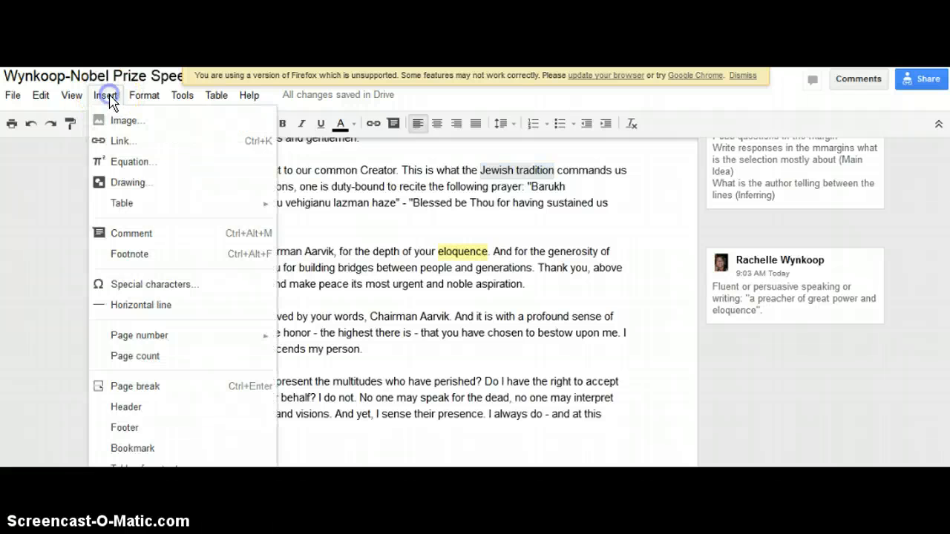
pyautogui.click(133, 235)
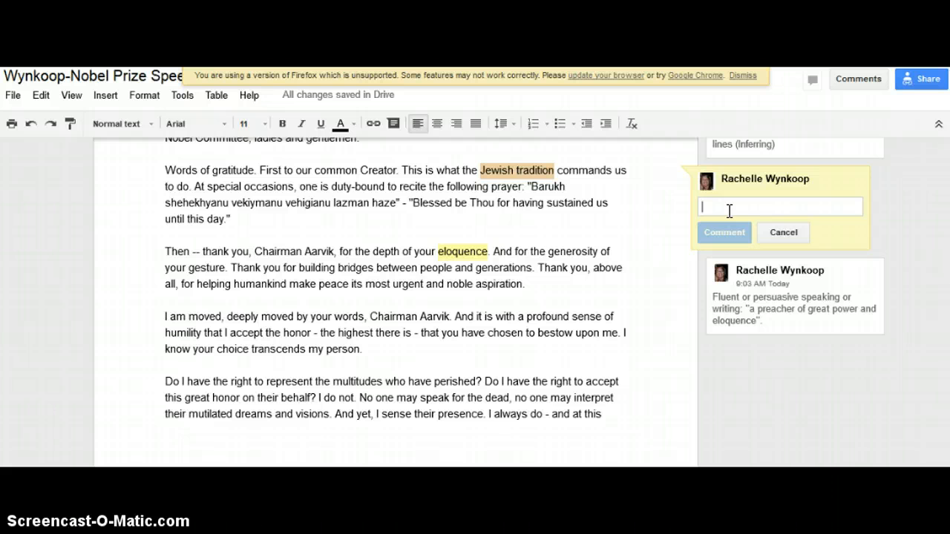
pyautogui.write('How is Elie Weisel Connected to')
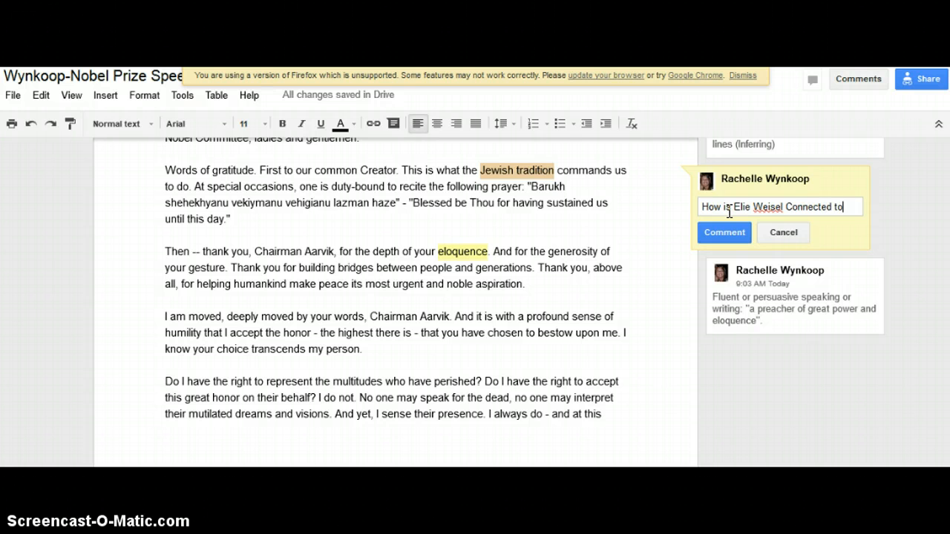
pyautogui.write('the Jewish tradition.')
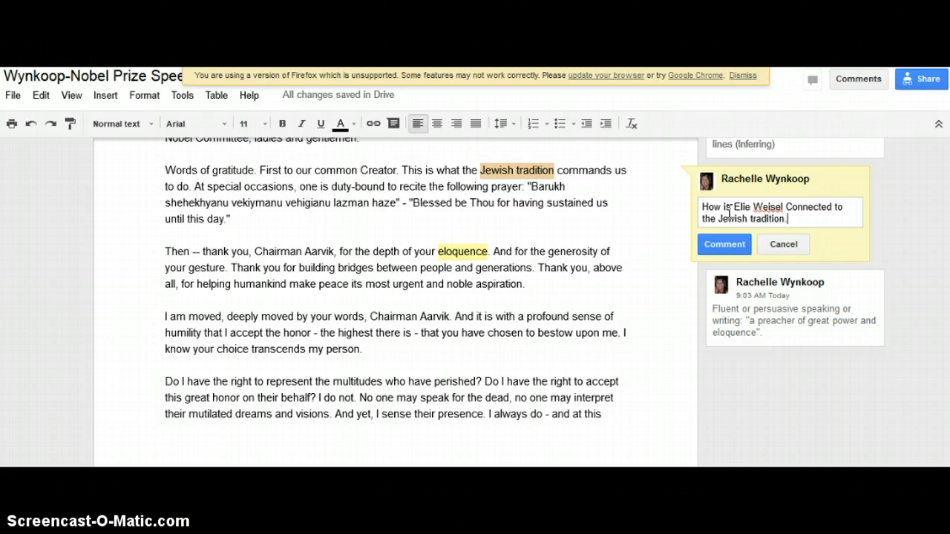
pyautogui.click(719, 251)
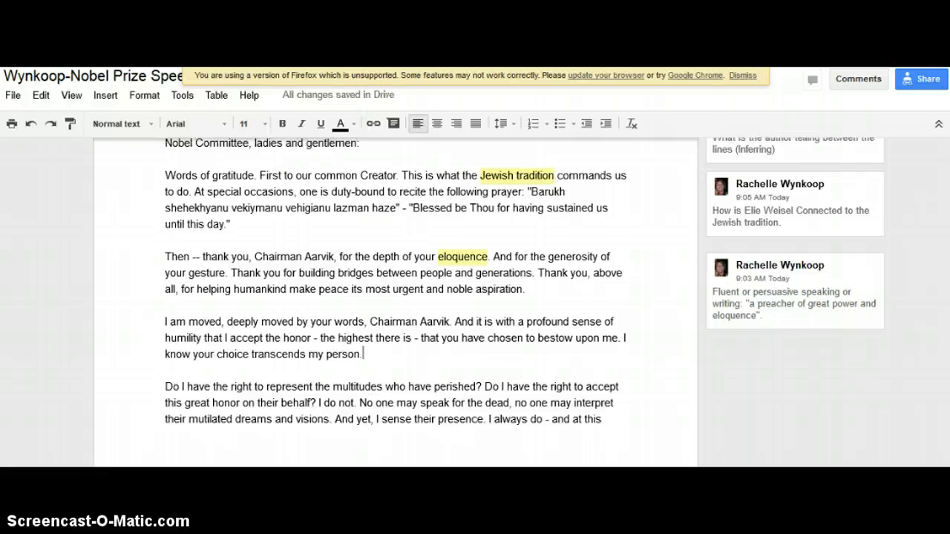
pyautogui.scroll(3, 922, 235)
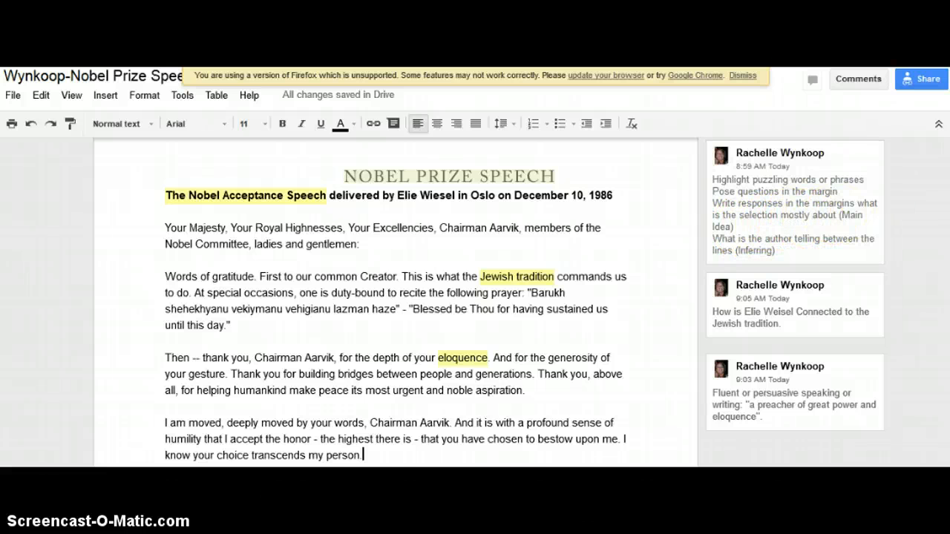
pyautogui.scroll(-2, 691, 202)
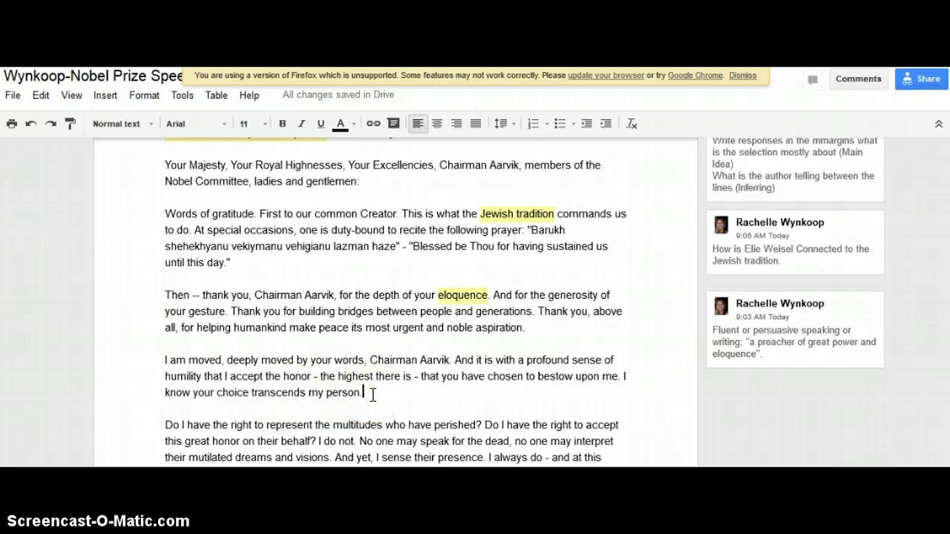
# Comment 'Main Idea: Nobel Prize is an honor beyond a specific person' on the opening paragraphs.
pyautogui.moveTo(372, 395); pyautogui.dragTo(156, 165)
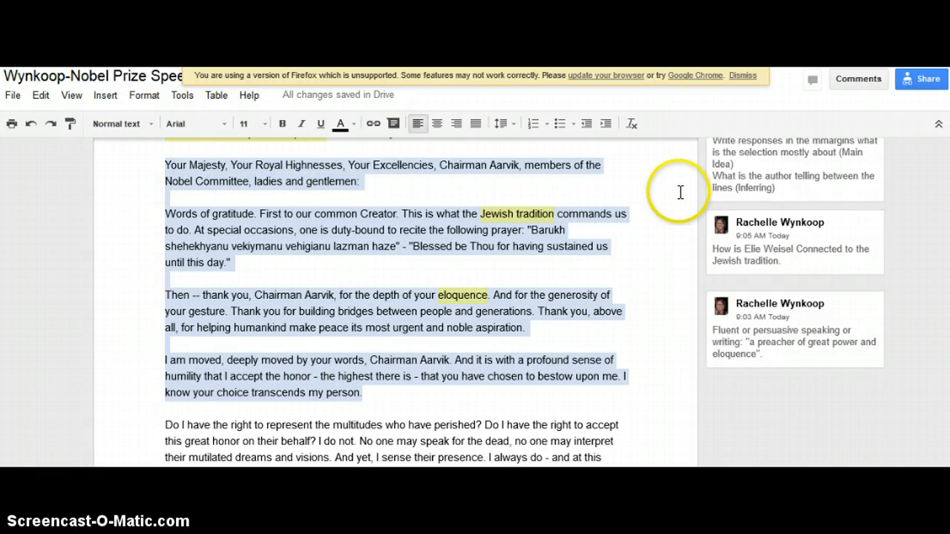
pyautogui.moveTo(948, 214); pyautogui.dragTo(948, 204)
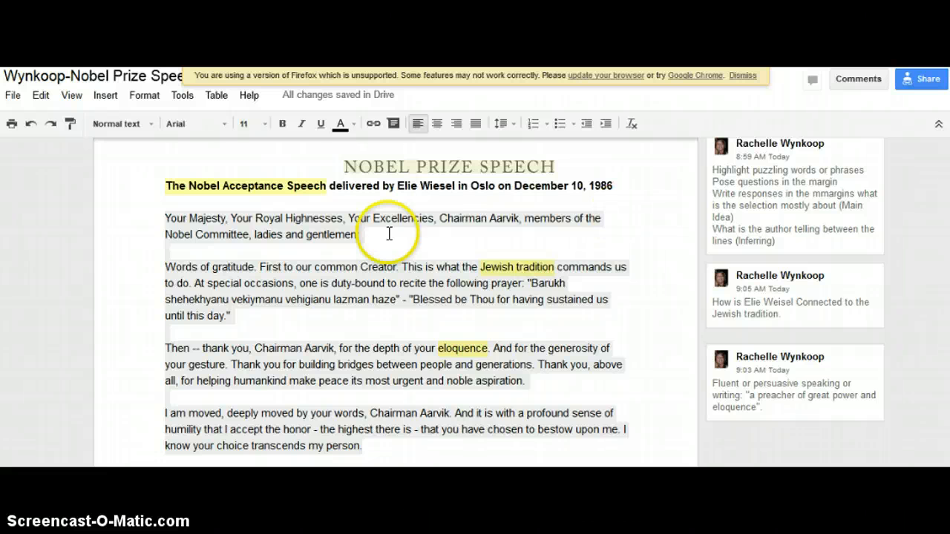
pyautogui.click(106, 96)
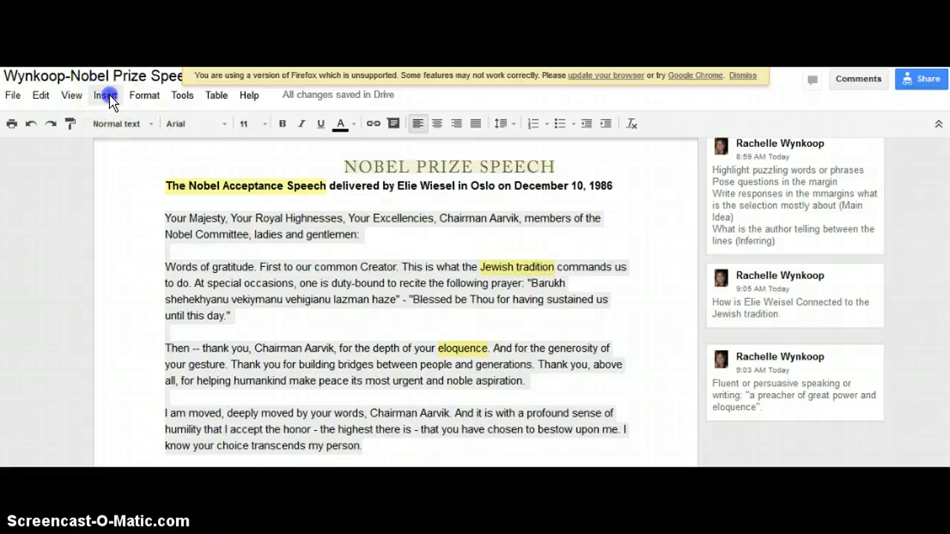
pyautogui.click(124, 236)
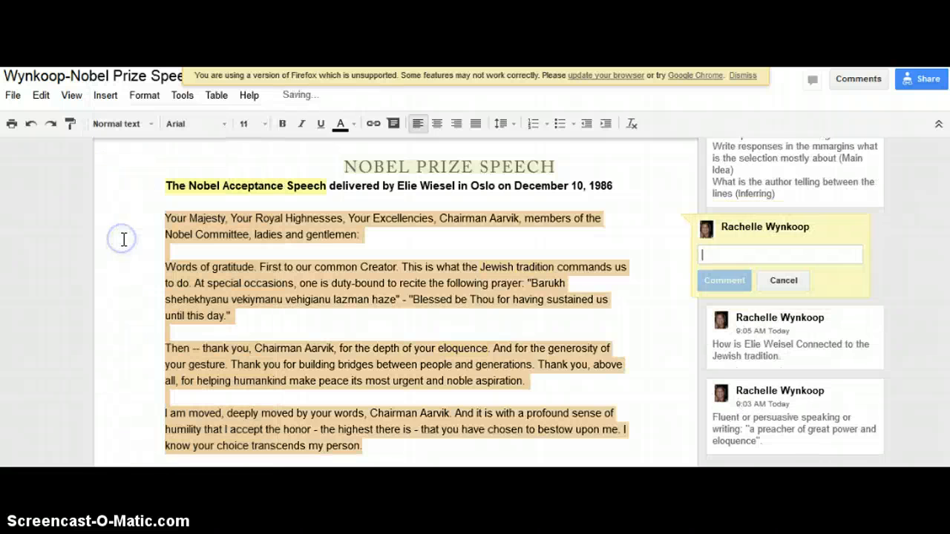
pyautogui.write('Main Idea:')
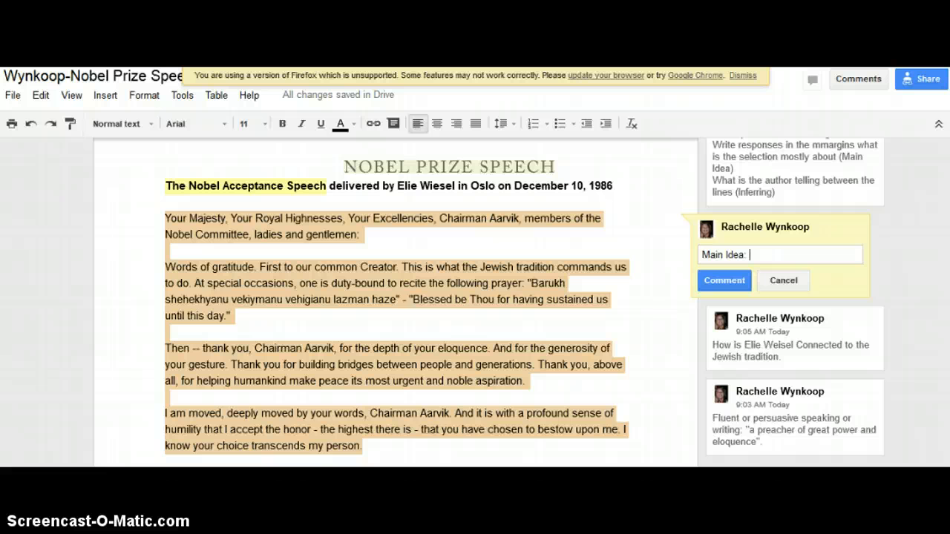
pyautogui.write('Nobel Prize is an honor that ')
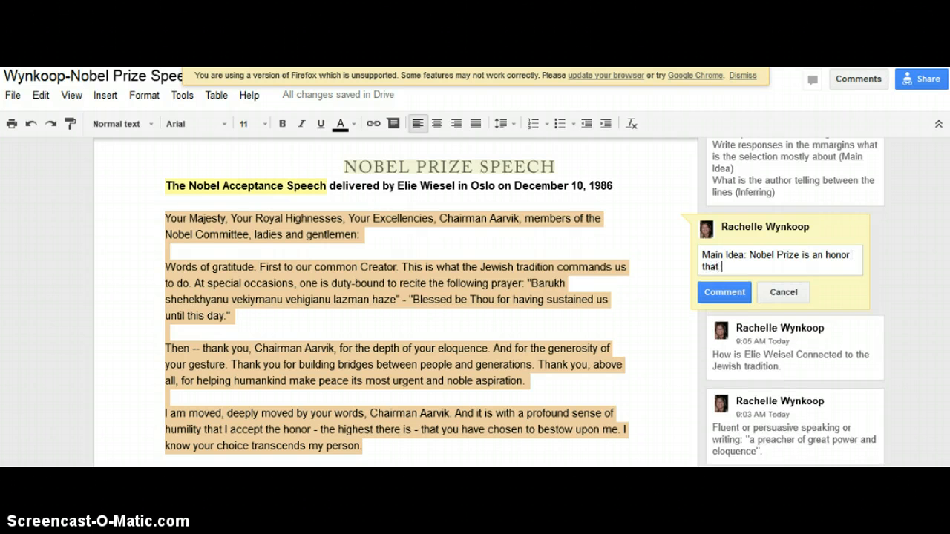
pyautogui.write('goes beyond a p')
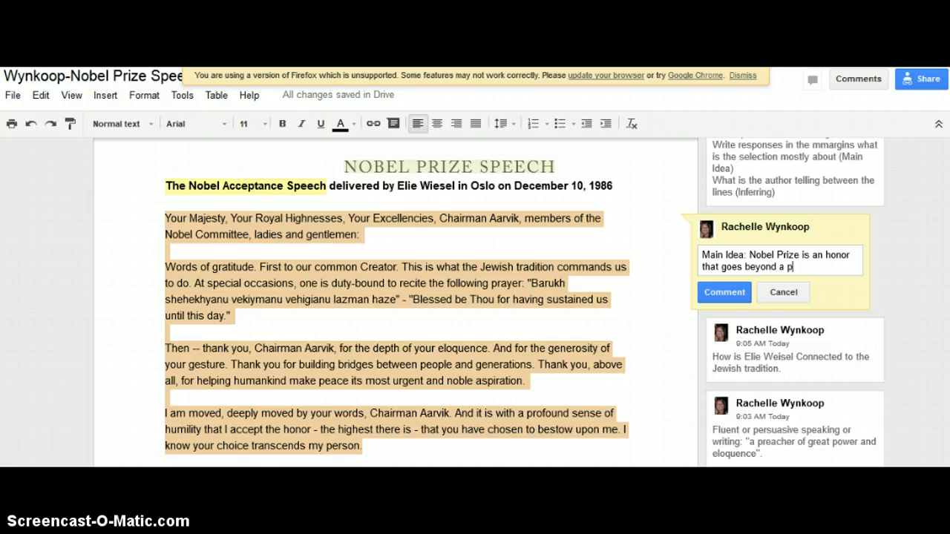
pyautogui.write(' specifi person')
pyautogui.click(730, 294)
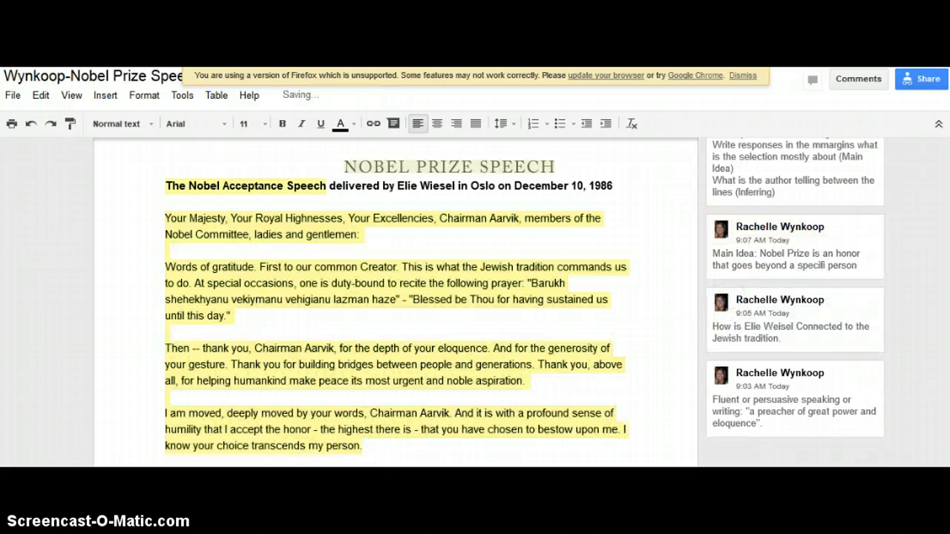
pyautogui.scroll(-1, 459, 374)
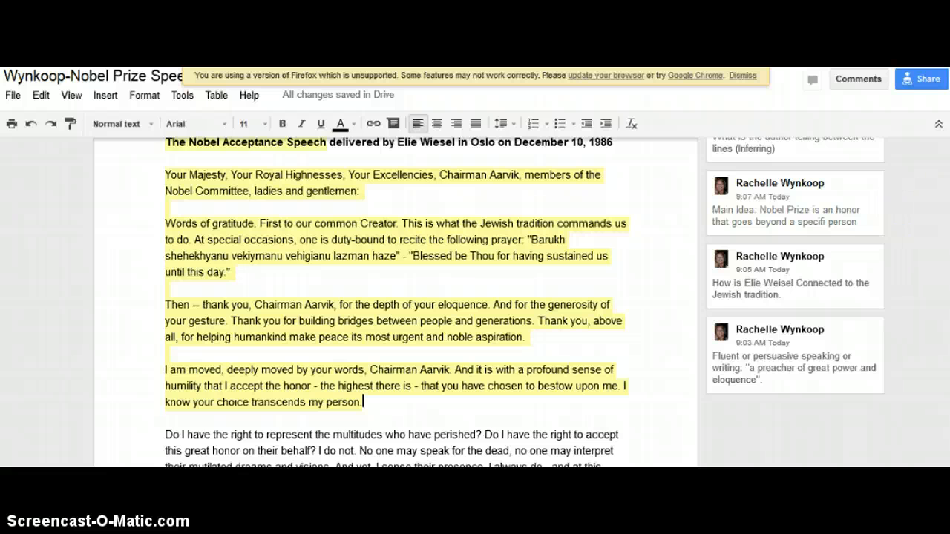
pyautogui.scroll(-1, 668, 282)
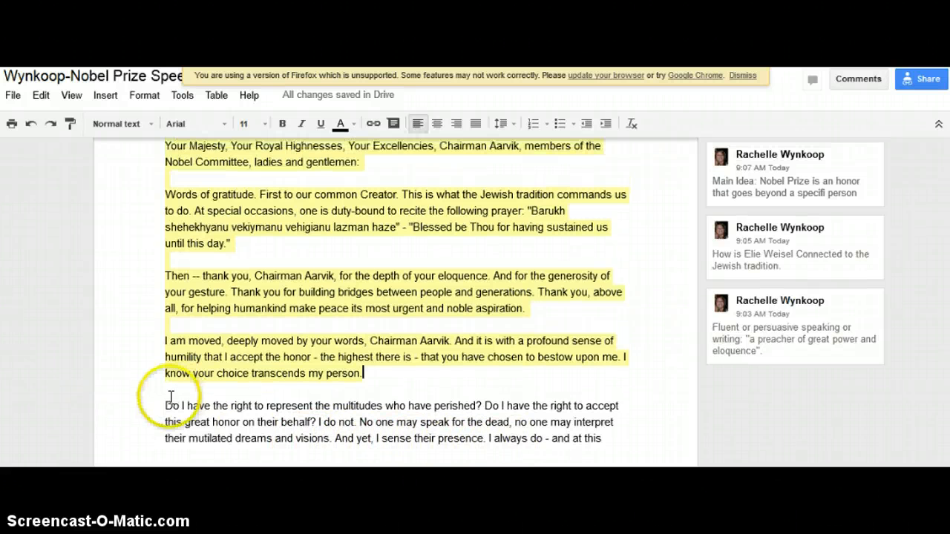
# Select the 'Do I have the right…' paragraph and post the comment 'Weisel -survivors'.
pyautogui.moveTo(166, 404); pyautogui.dragTo(484, 438)
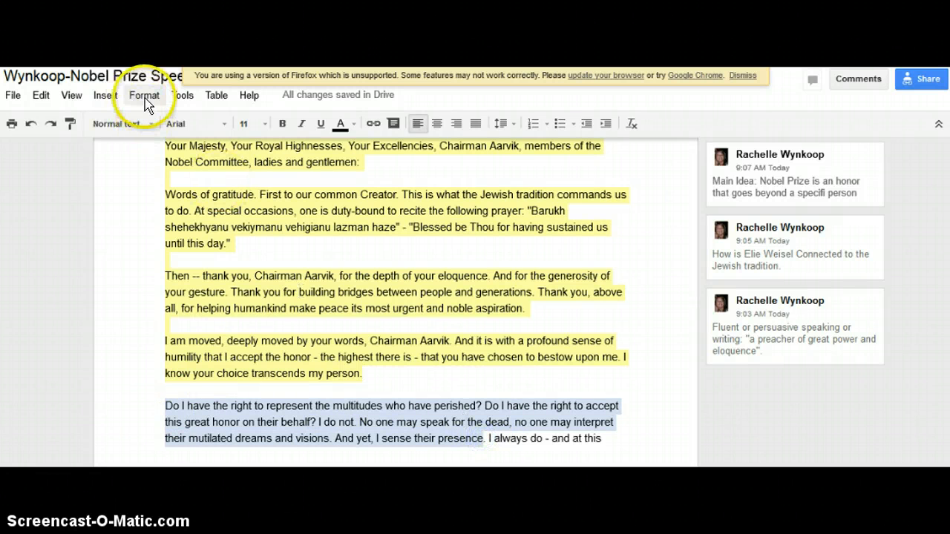
pyautogui.click(143, 95)
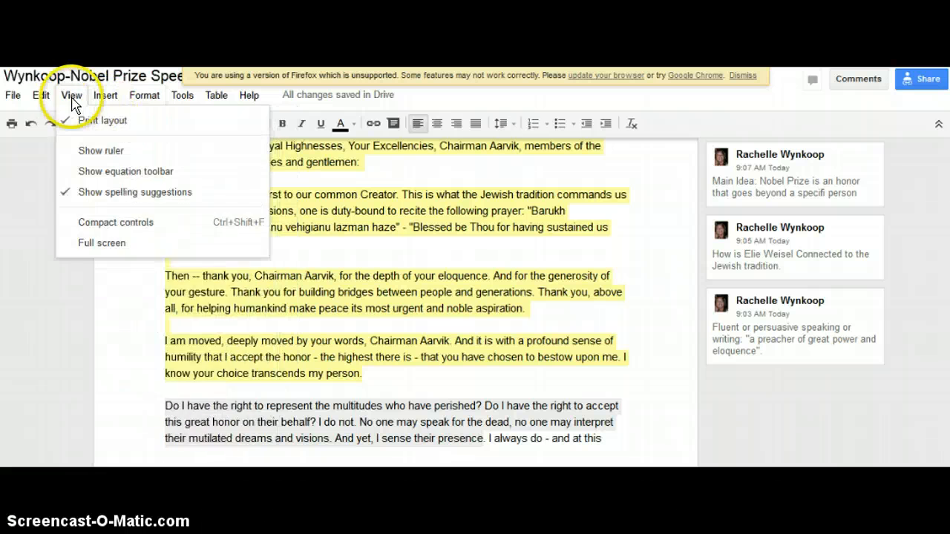
pyautogui.moveTo(106, 97)
pyautogui.click(126, 234)
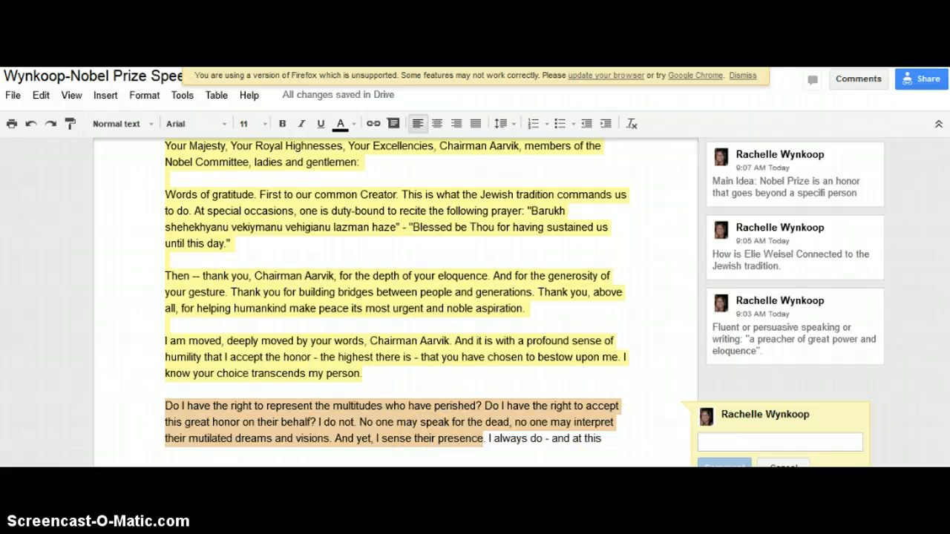
pyautogui.click(745, 438)
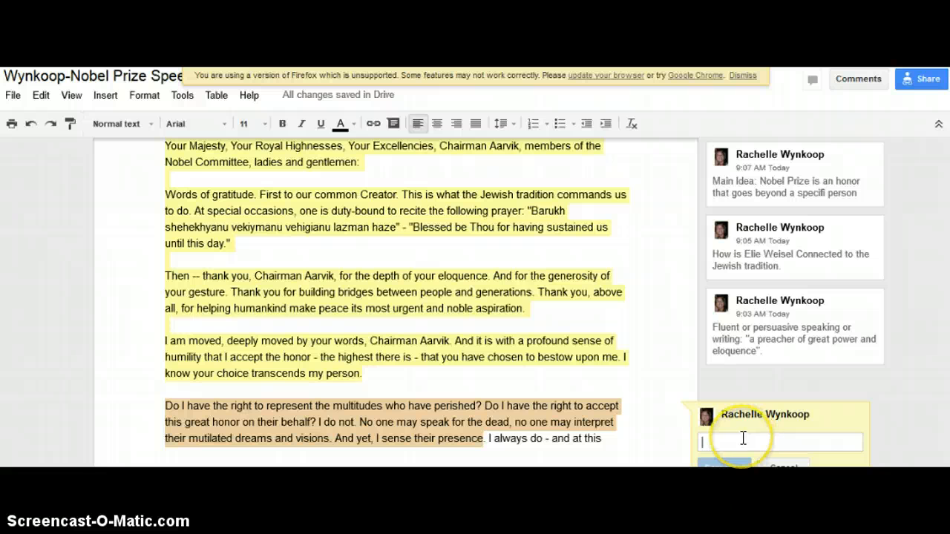
pyautogui.write('Weisel')
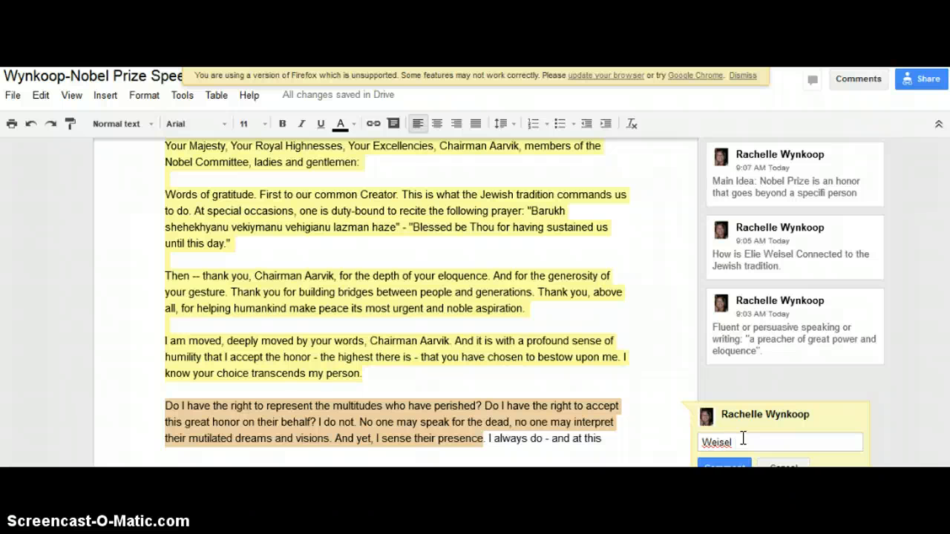
pyautogui.write('-survivors')
pyautogui.click(724, 466)
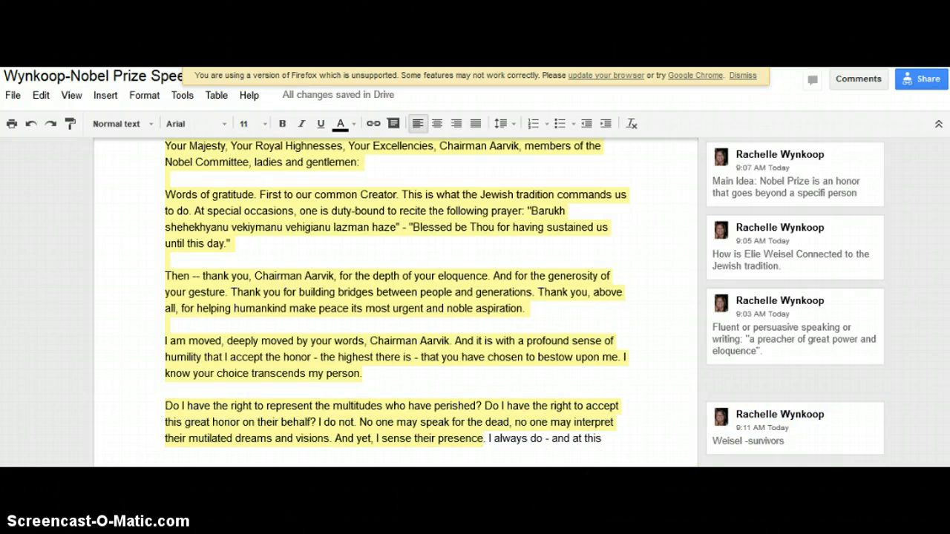
# Check that sharing is set to 'Anyone who has the link can view'.
pyautogui.click(934, 84)
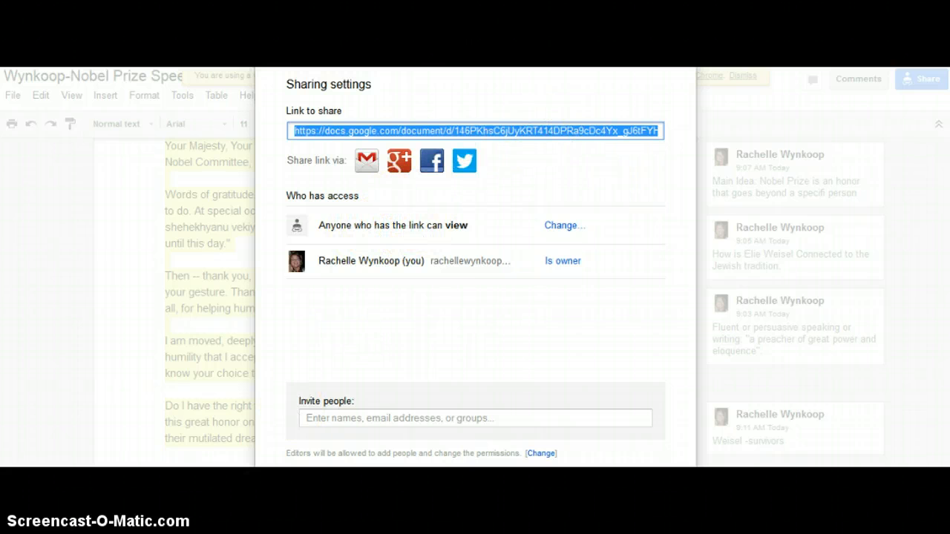
pyautogui.press('Escape')
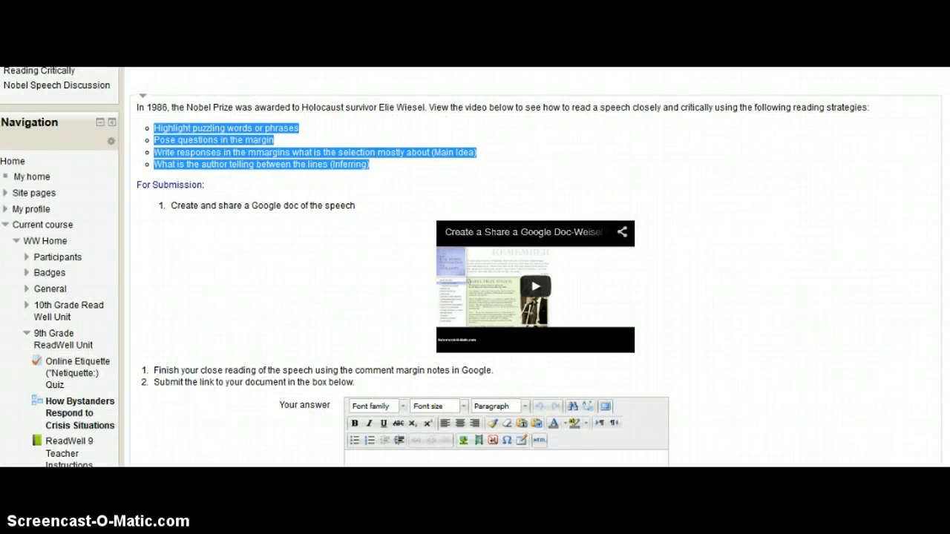
pyautogui.scroll(-3, 534, 297)
pyautogui.click(447, 384)
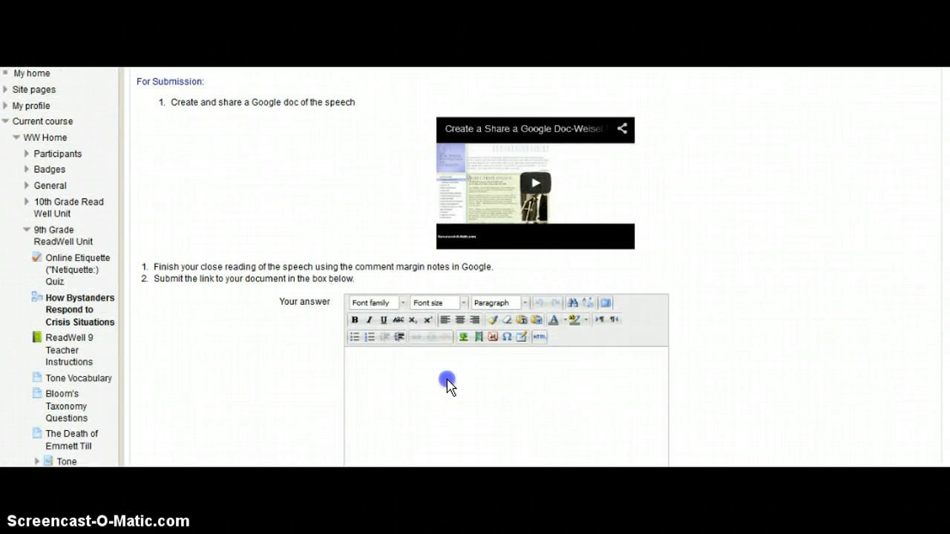
pyautogui.write('Fluent or persuasive speaking or writing: "a preacher of great power and eloquence".')
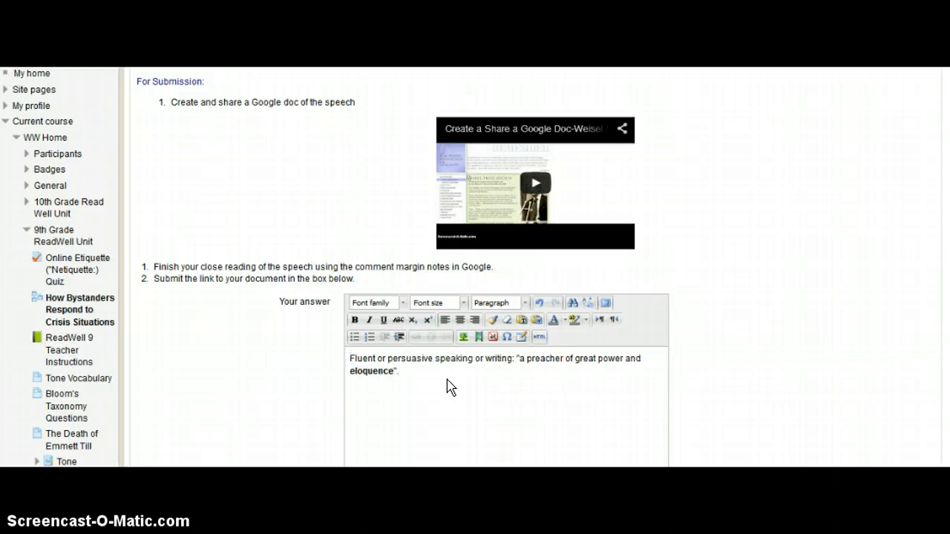
pyautogui.press('BackSpace')
pyautogui.press('BackSpace')
pyautogui.press('BackSpace')
pyautogui.press('BackSpace')
pyautogui.press('BackSpace')
pyautogui.press('BackSpace')
pyautogui.press('BackSpace')
pyautogui.press('BackSpace')
pyautogui.press('BackSpace')
pyautogui.press('BackSpace')
pyautogui.press('BackSpace')
pyautogui.press('BackSpace')
pyautogui.press('BackSpace')
pyautogui.press('BackSpace')
pyautogui.press('BackSpace')
pyautogui.press('BackSpace')
pyautogui.press('BackSpace')
pyautogui.press('BackSpace')
pyautogui.press('BackSpace')
pyautogui.press('BackSpace')
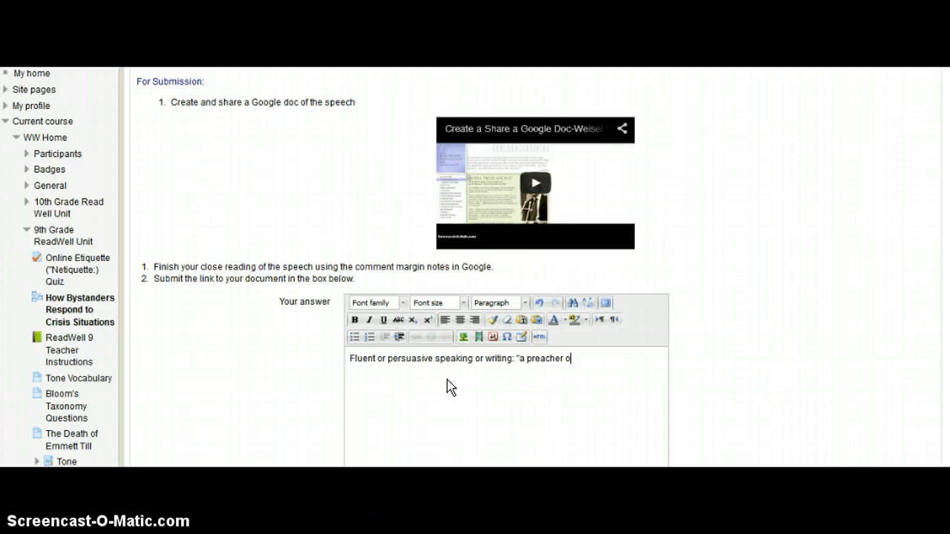
pyautogui.press('BackSpace')
pyautogui.press('BackSpace')
pyautogui.press('BackSpace')
pyautogui.press('BackSpace')
pyautogui.press('BackSpace')
pyautogui.press('BackSpace')
pyautogui.press('BackSpace')
pyautogui.press('BackSpace')
pyautogui.press('BackSpace')
pyautogui.press('BackSpace')
pyautogui.press('BackSpace')
pyautogui.press('BackSpace')
pyautogui.press('BackSpace')
pyautogui.press('BackSpace')
pyautogui.press('BackSpace')
pyautogui.press('BackSpace')
pyautogui.press('BackSpace')
pyautogui.press('BackSpace')
pyautogui.press('BackSpace')
pyautogui.press('BackSpace')
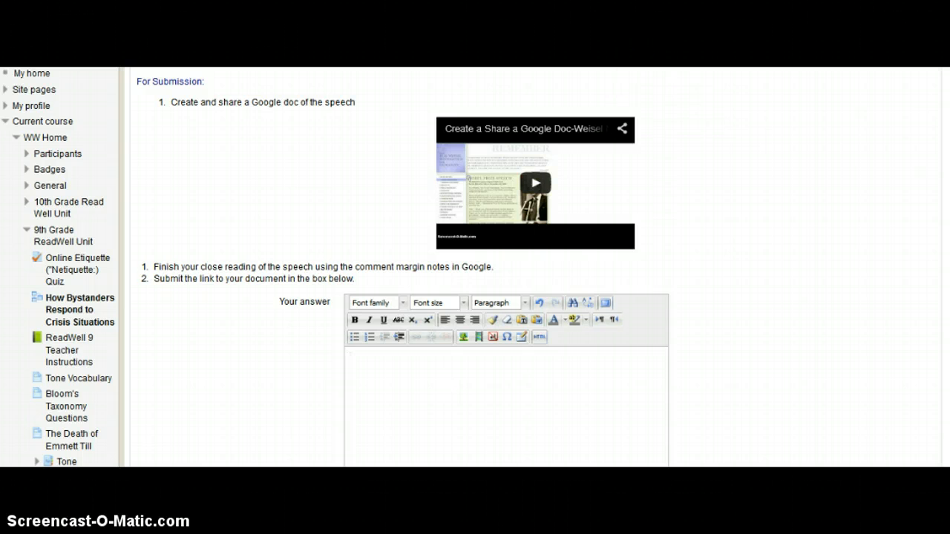
pyautogui.click(542, 51)
pyautogui.click(918, 85)
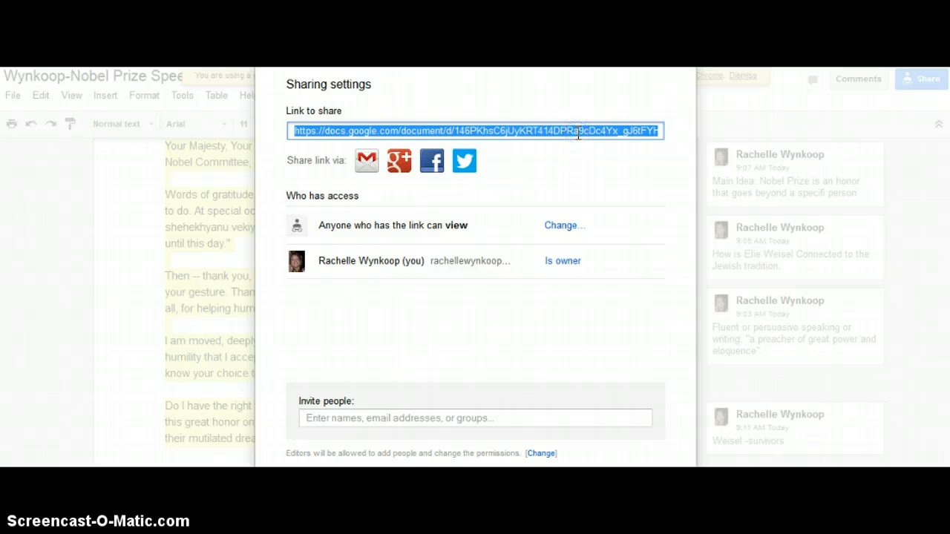
pyautogui.click(431, 124)
pyautogui.click(401, 52)
pyautogui.click(384, 371)
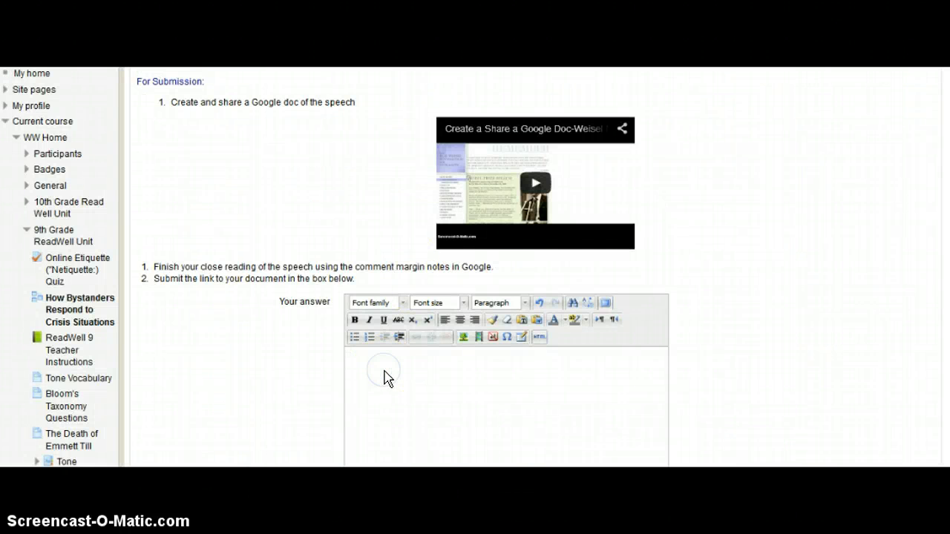
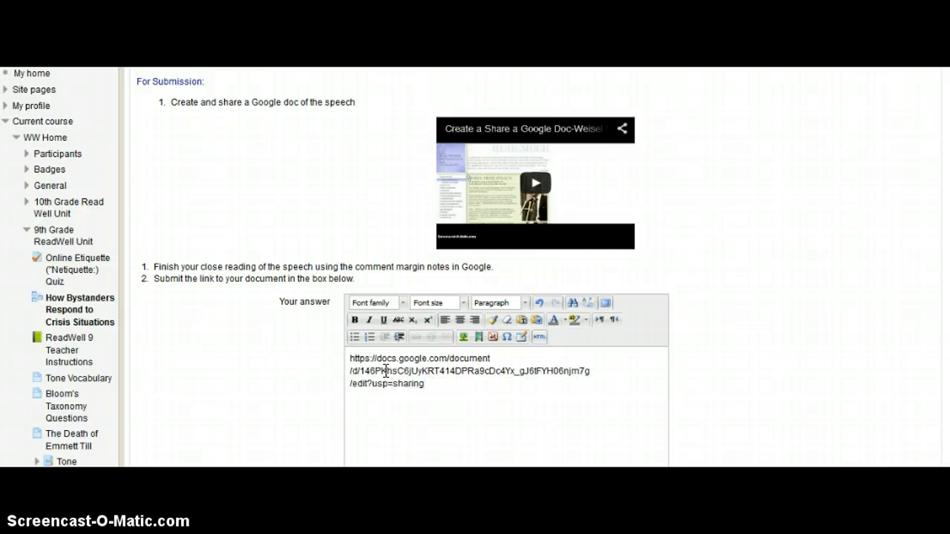
# Paste the annotated speech's Google Docs share link into the Moodle answer box and submit it.
pyautogui.click(487, 394)
pyautogui.scroll(-3, 870, 321)
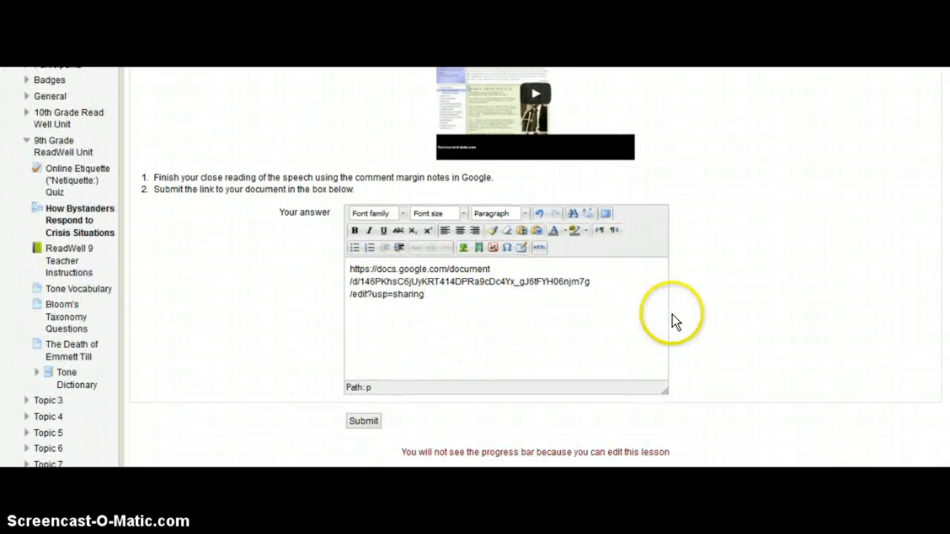
pyautogui.click(359, 423)
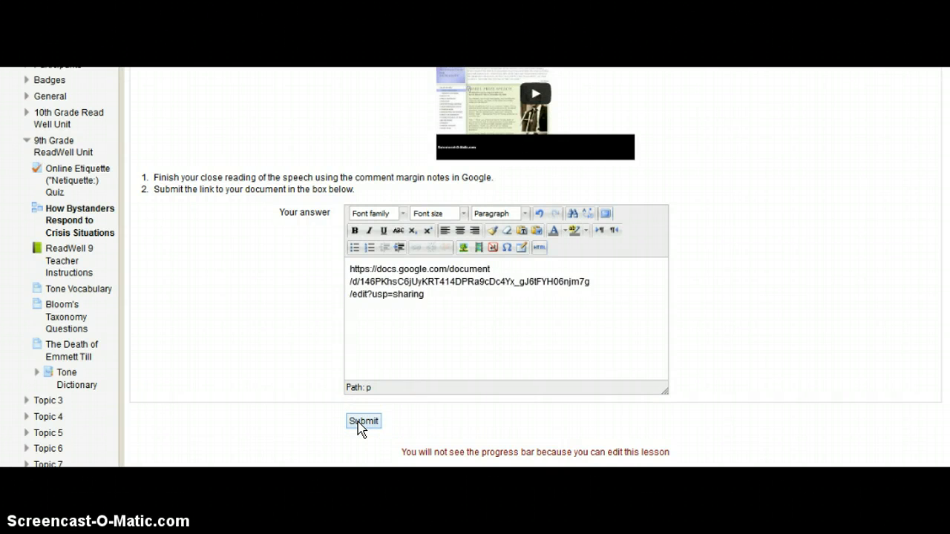